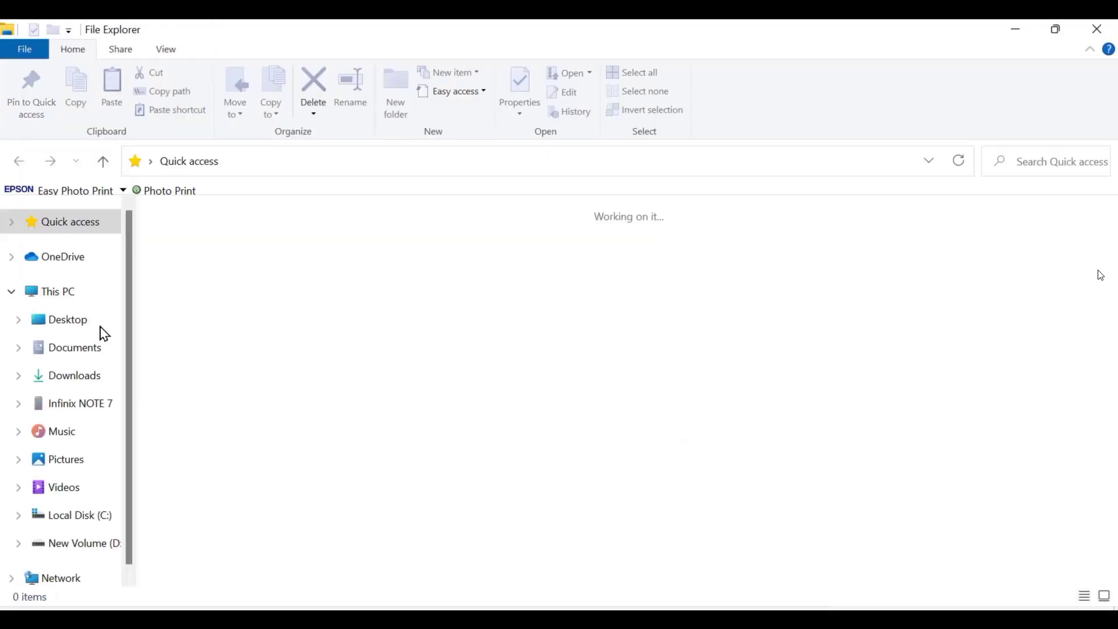
Go to the Documents folder from File Explorer's left navigation pane.
{"action": "left_click", "coordinate": [88, 350]}
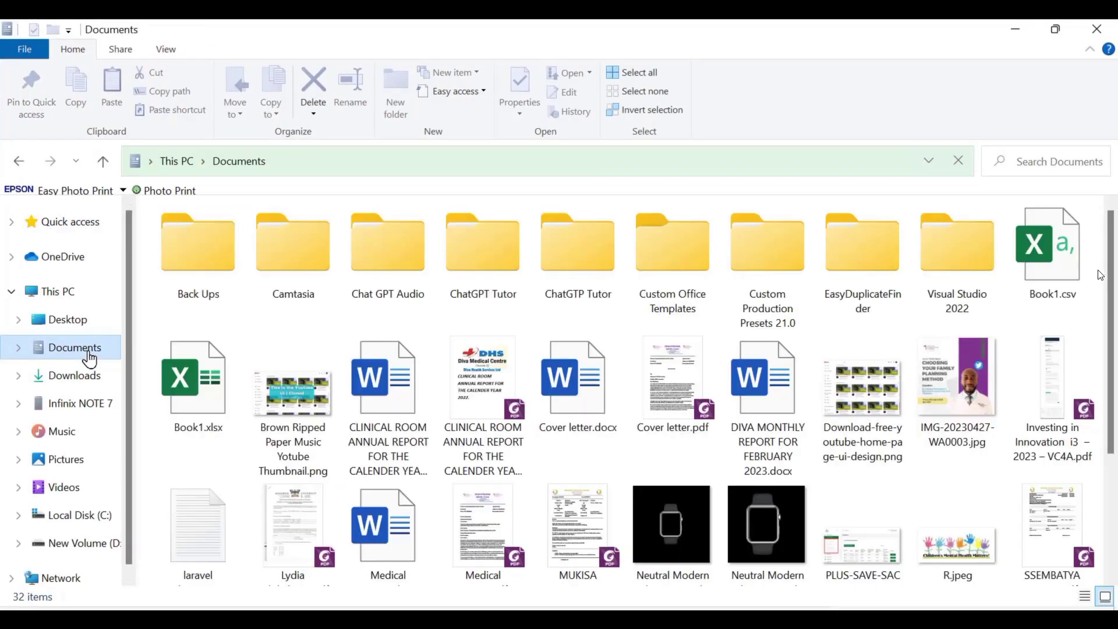
Open the Test Data sales workbook in Excel and scroll through its data.
{"action": "double_click", "coordinate": [396, 255]}
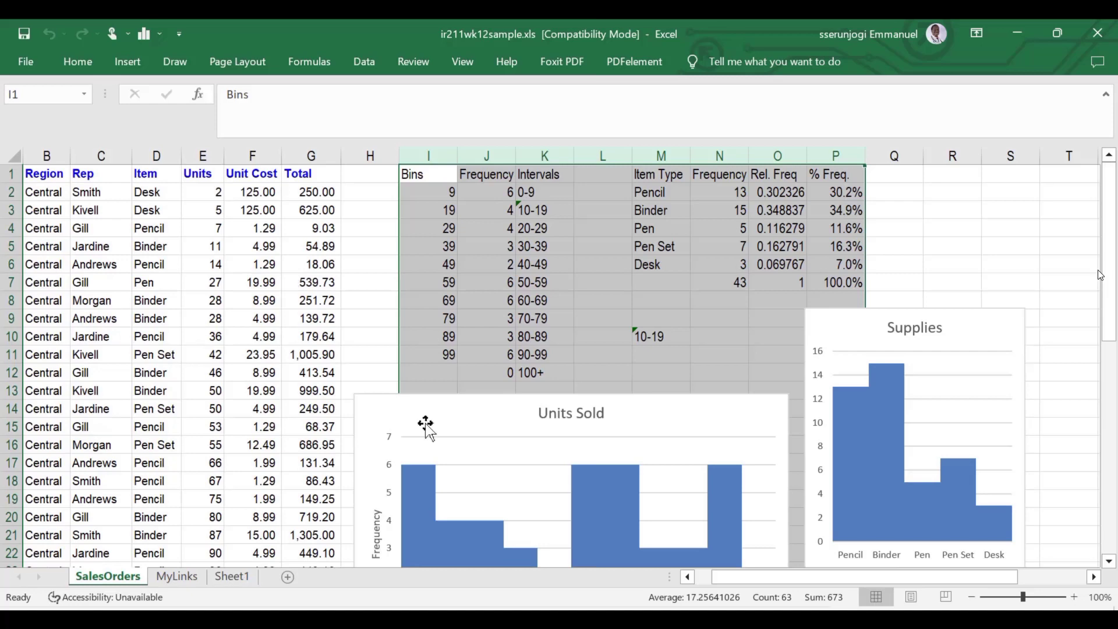
{"action": "scroll", "coordinate": [426, 429], "scroll_direction": "down", "scroll_amount": 6}
{"action": "scroll", "coordinate": [426, 429], "scroll_direction": "down", "scroll_amount": 7}
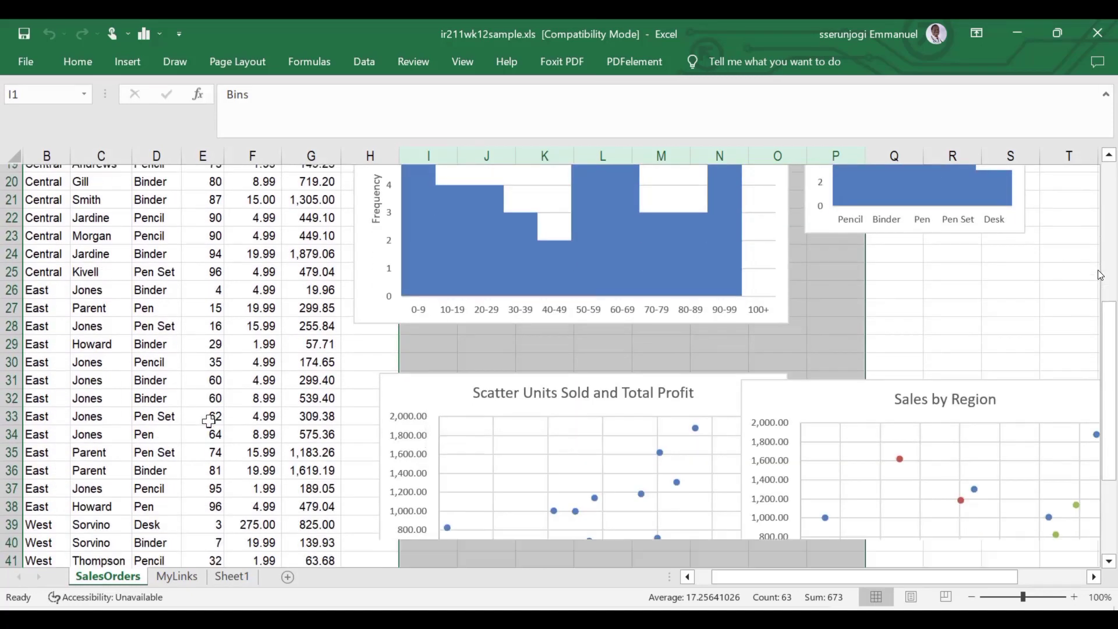
{"action": "scroll", "coordinate": [209, 421], "scroll_direction": "up", "scroll_amount": 12}
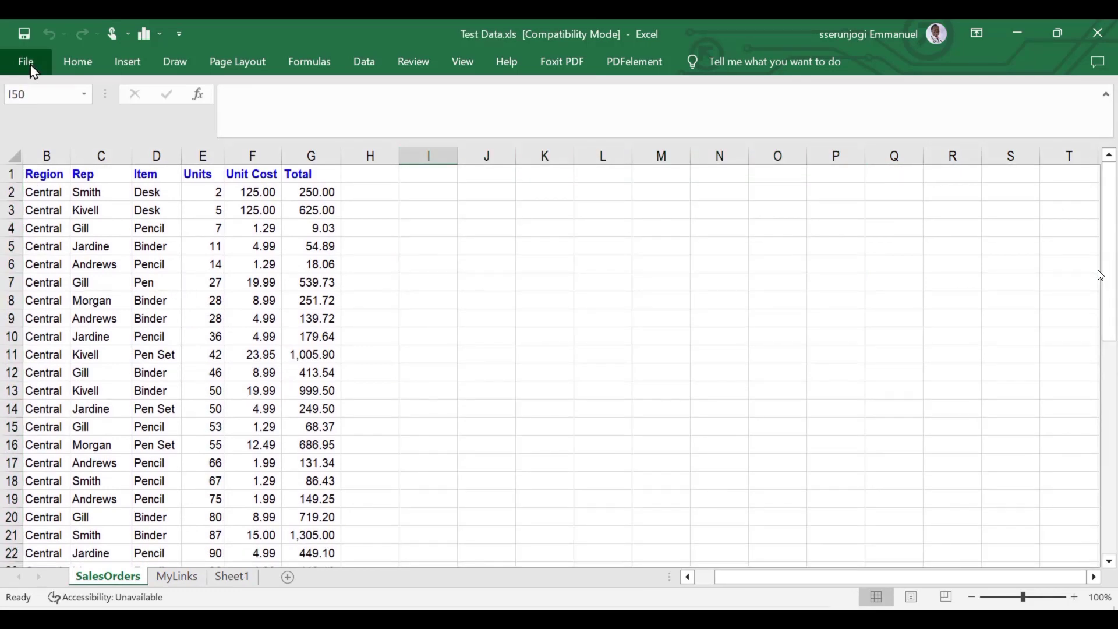
Save the sheet as 'Test Data.csv' in CSV UTF-8 format, then close Excel.
{"action": "left_click", "coordinate": [26, 62]}
{"action": "left_click", "coordinate": [57, 303]}
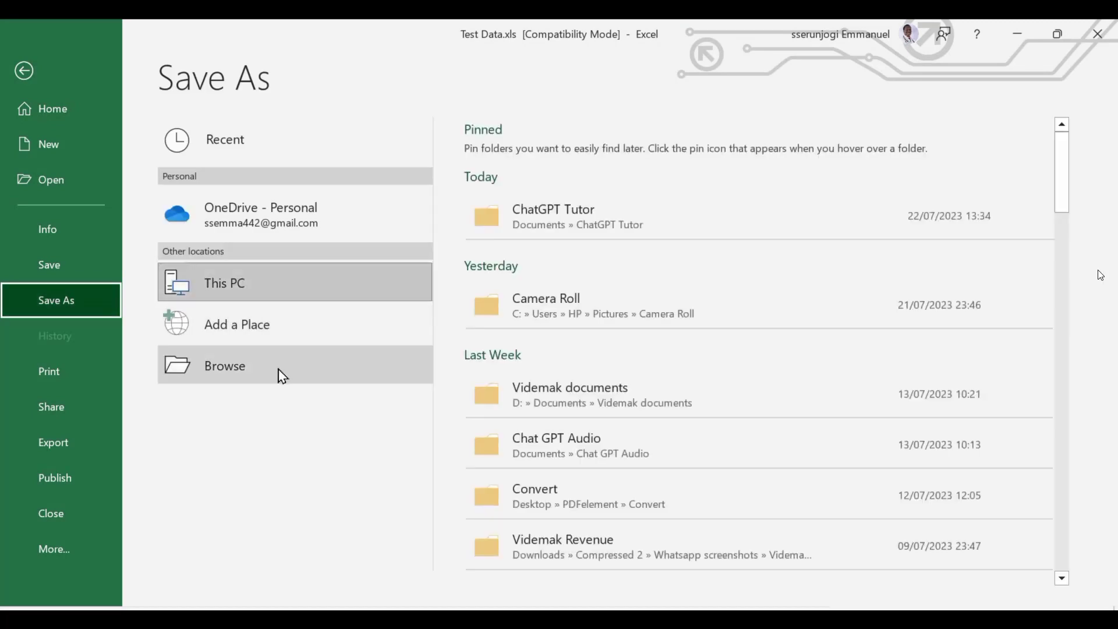
{"action": "left_click", "coordinate": [281, 376]}
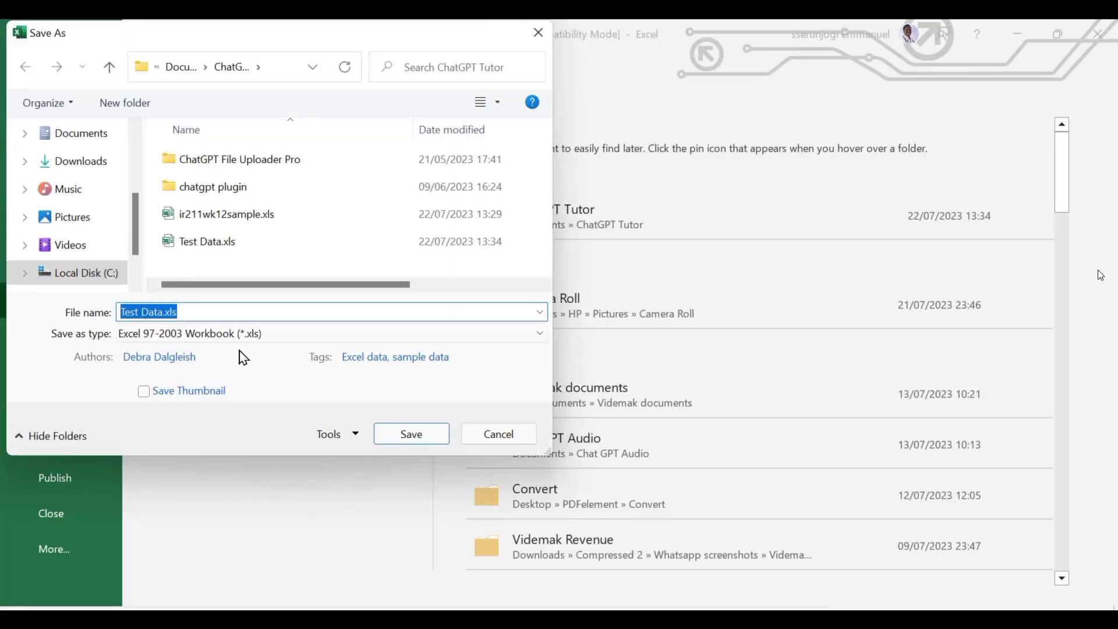
{"action": "left_click", "coordinate": [244, 335]}
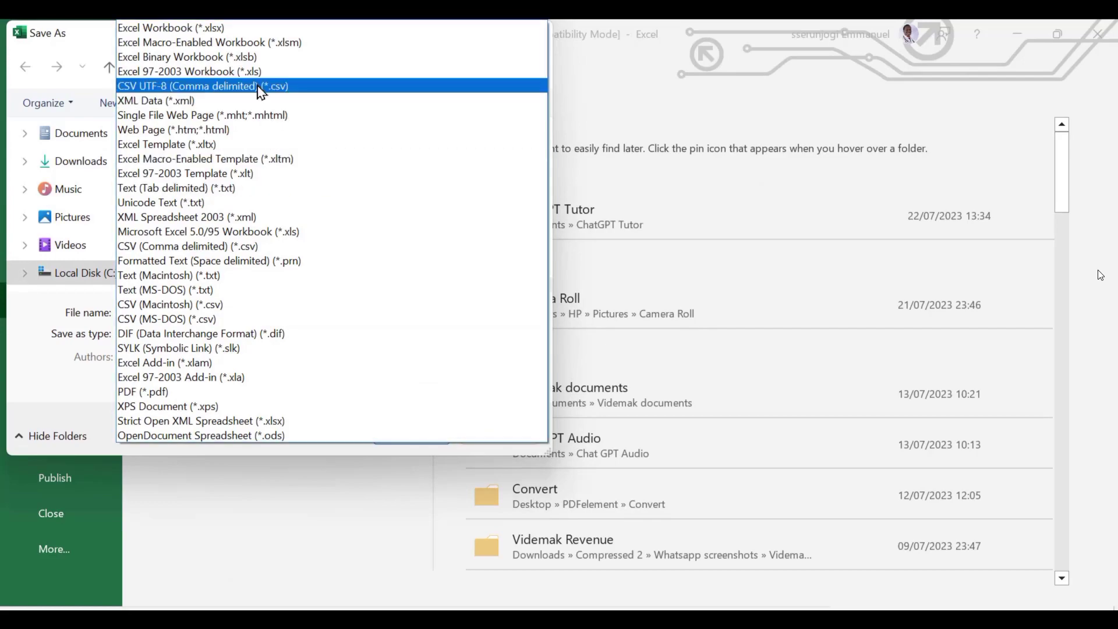
{"action": "left_click", "coordinate": [260, 92]}
{"action": "left_click", "coordinate": [406, 411]}
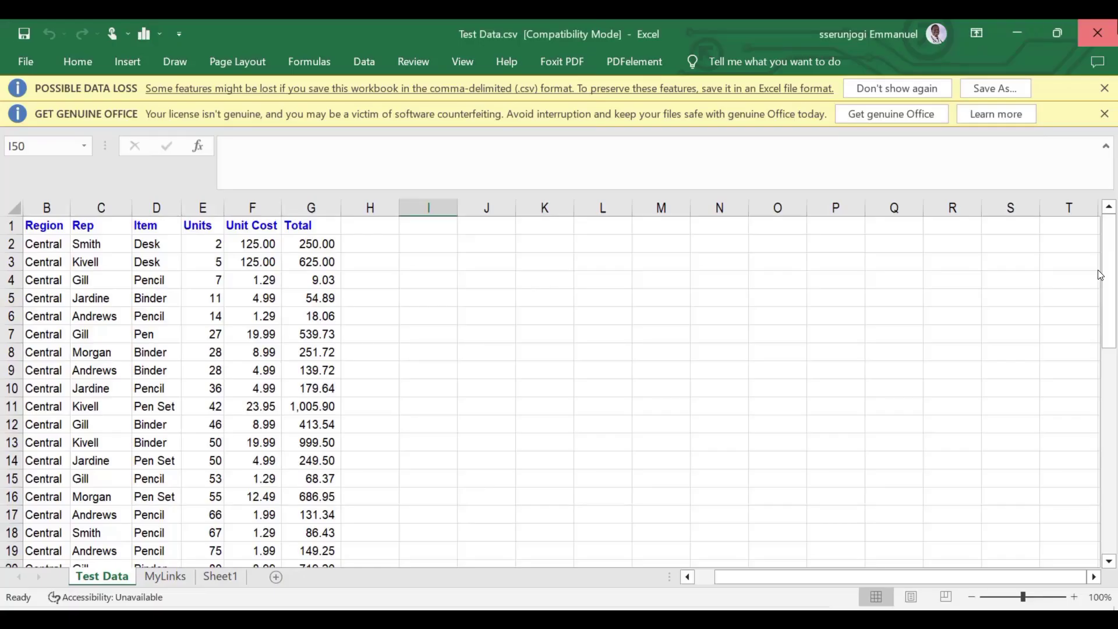
{"action": "left_click", "coordinate": [1098, 32]}
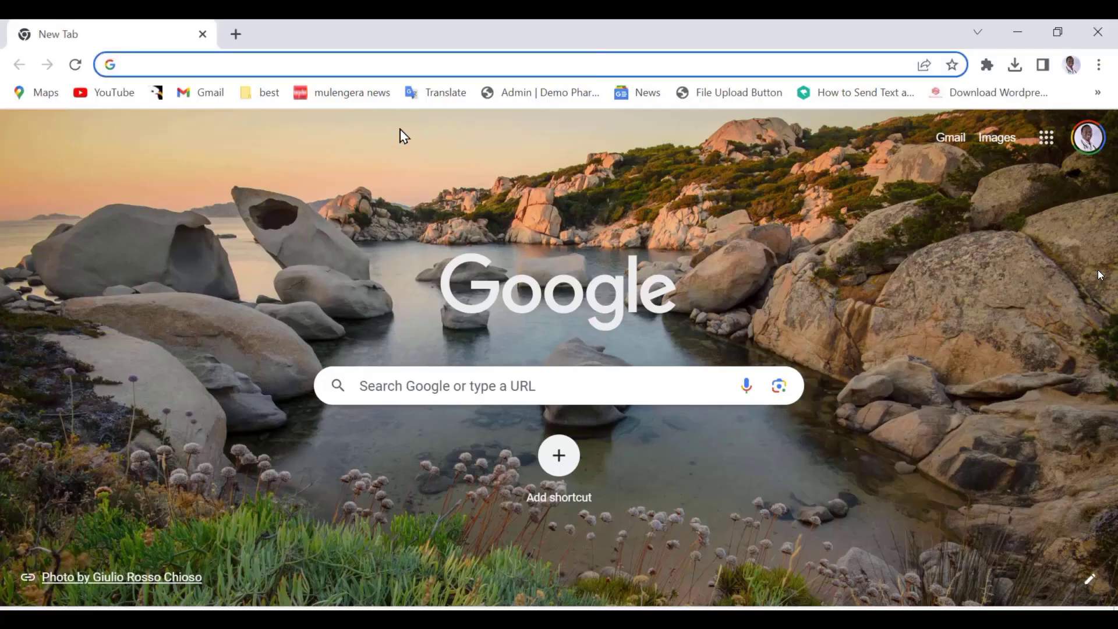
Search Google for 'chrome extensions', then refine it to 'chrome extensions chatgpt file uploader'.
{"action": "type", "text": "chat"}
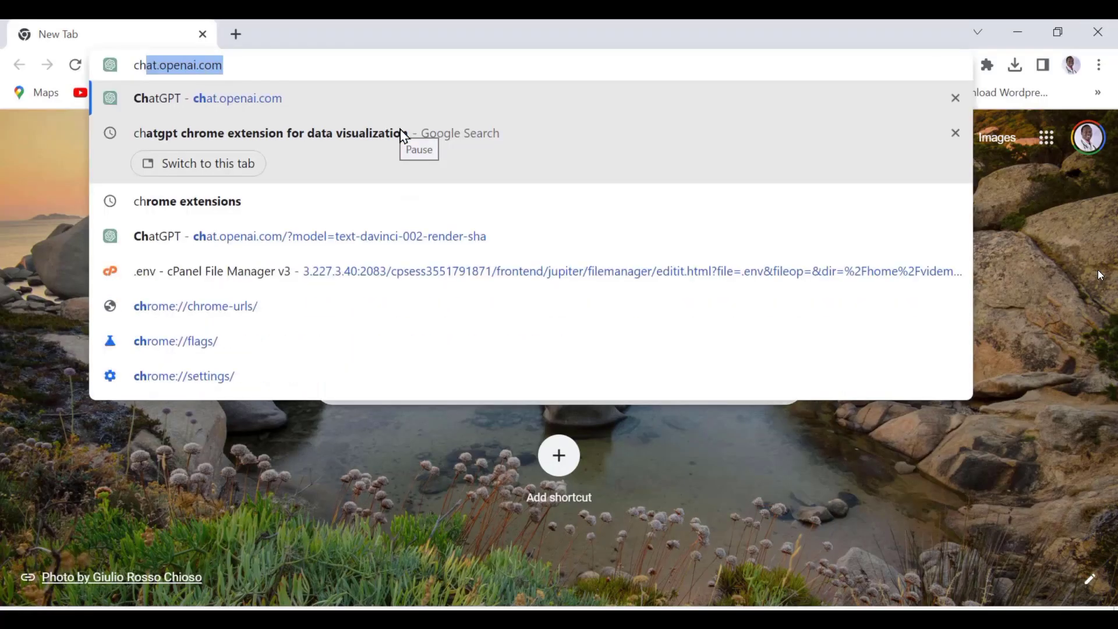
{"action": "key", "text": "BackSpace"}
{"action": "key", "text": "BackSpace"}
{"action": "key", "text": "BackSpace"}
{"action": "key", "text": "BackSpace"}
{"action": "key", "text": "BackSpace"}
{"action": "type", "text": "chrom"}
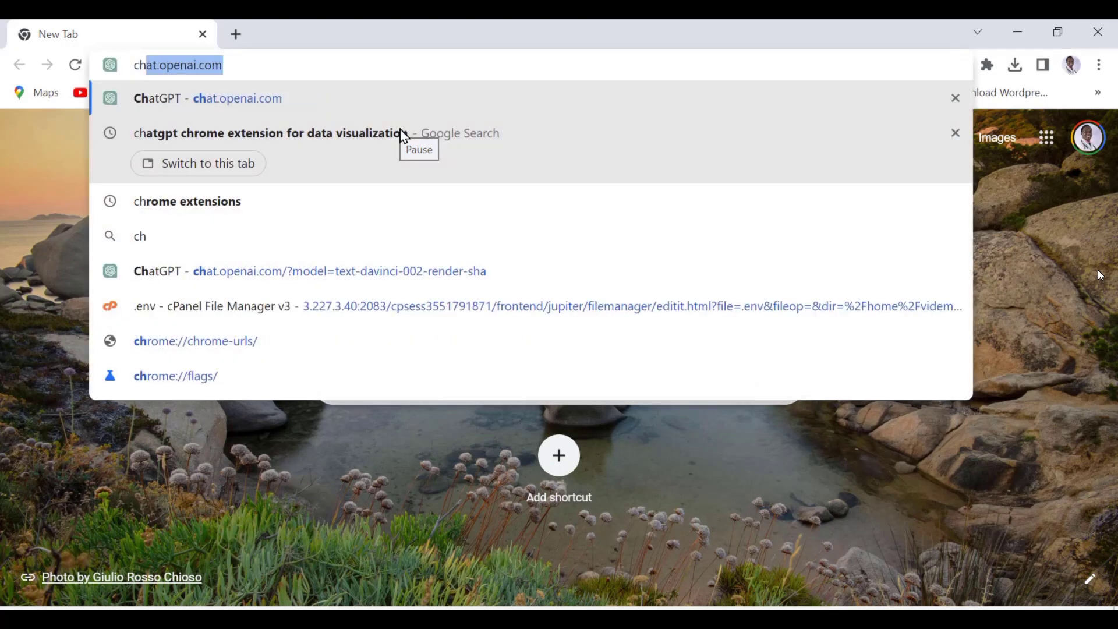
{"action": "type", "text": "e"}
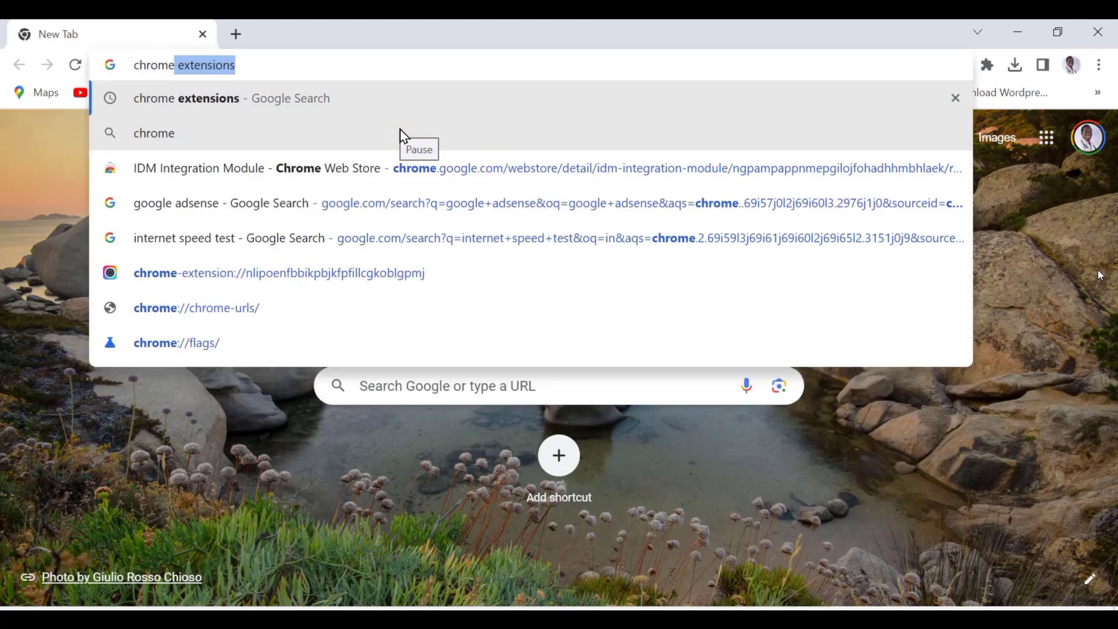
{"action": "key", "text": "Return"}
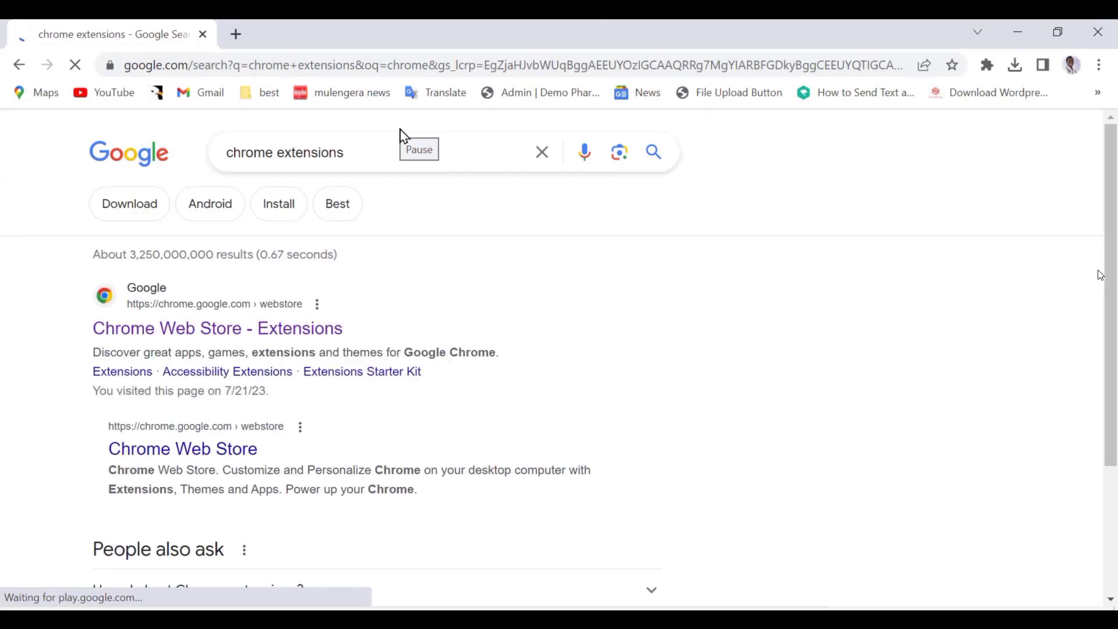
{"action": "left_click", "coordinate": [431, 152]}
{"action": "type", "text": "chatgpt file uploader"}
{"action": "left_click", "coordinate": [441, 194]}
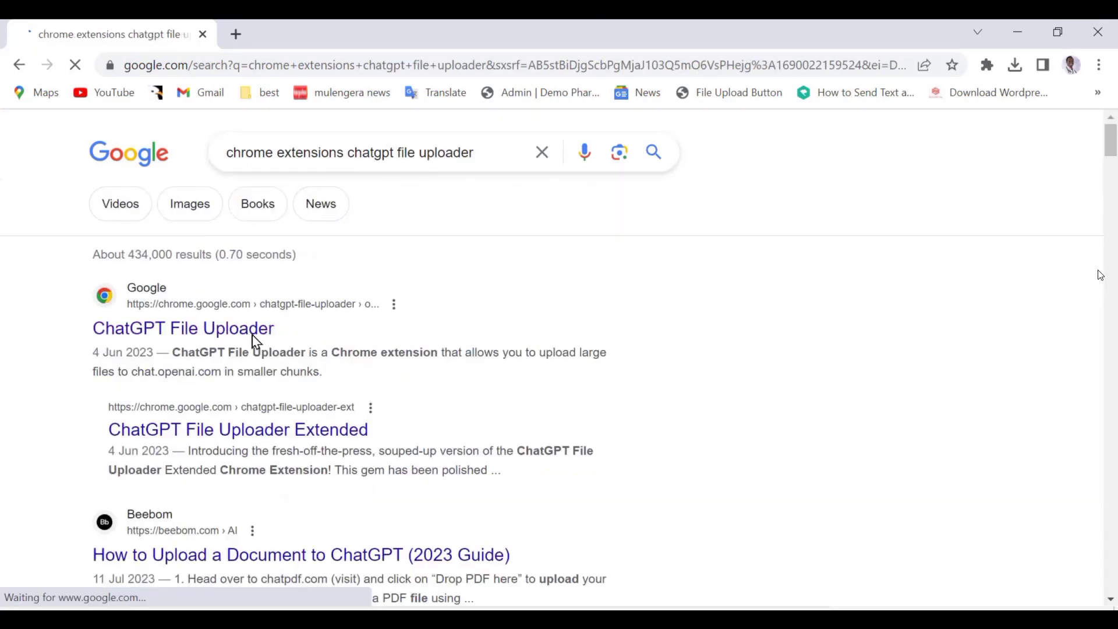
Add ChatGPT File Uploader to Chrome from its Web Store page and check the downloads list.
{"action": "left_click", "coordinate": [190, 329]}
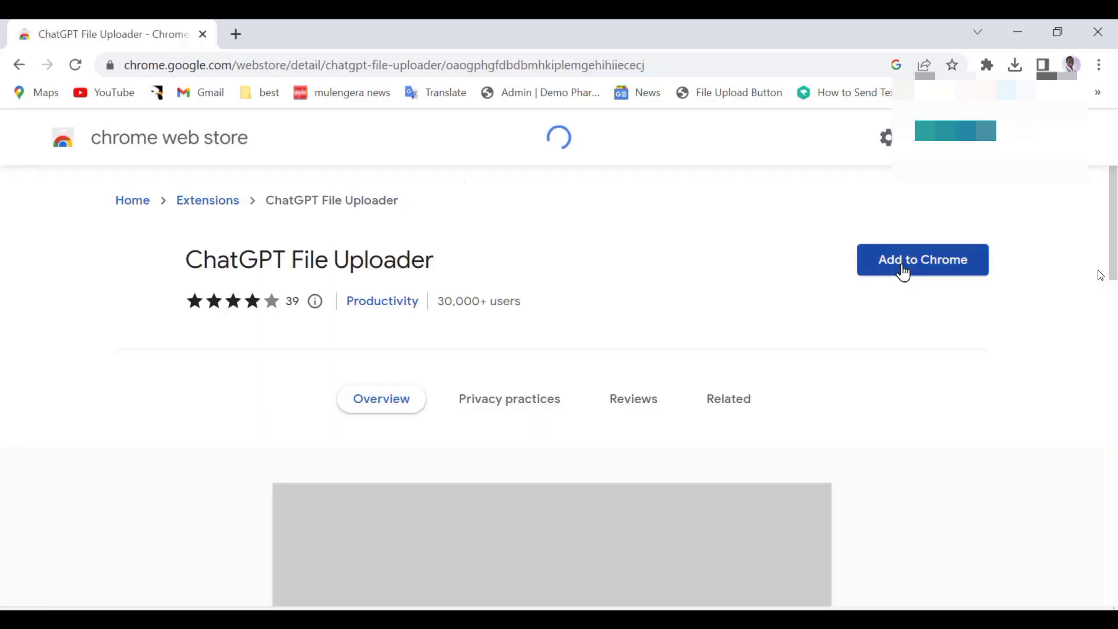
{"action": "left_click", "coordinate": [904, 272]}
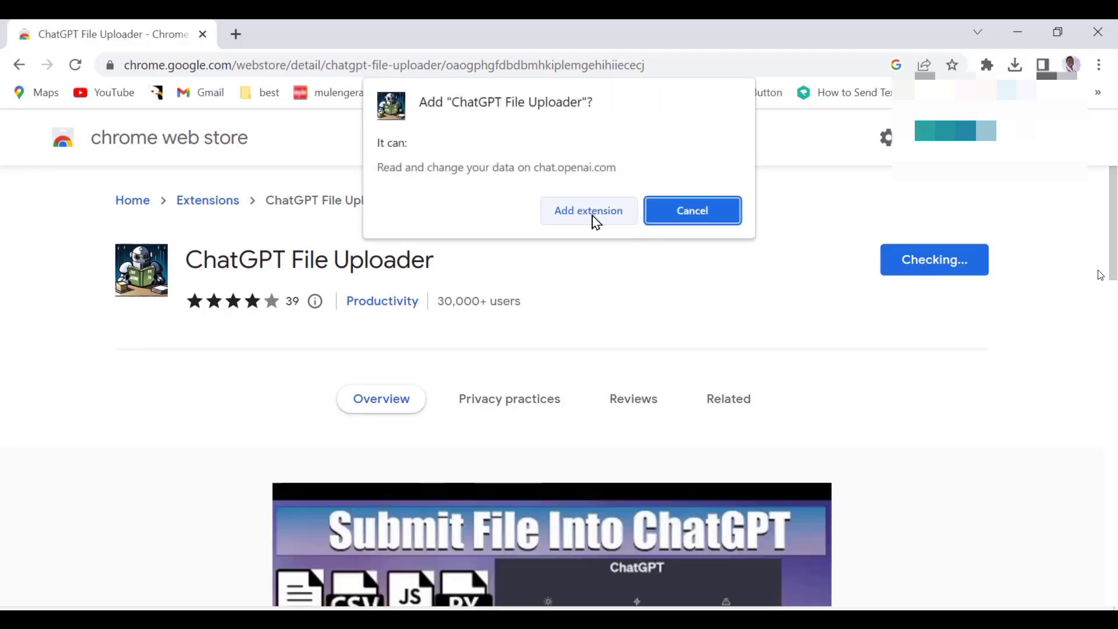
{"action": "left_click", "coordinate": [591, 217]}
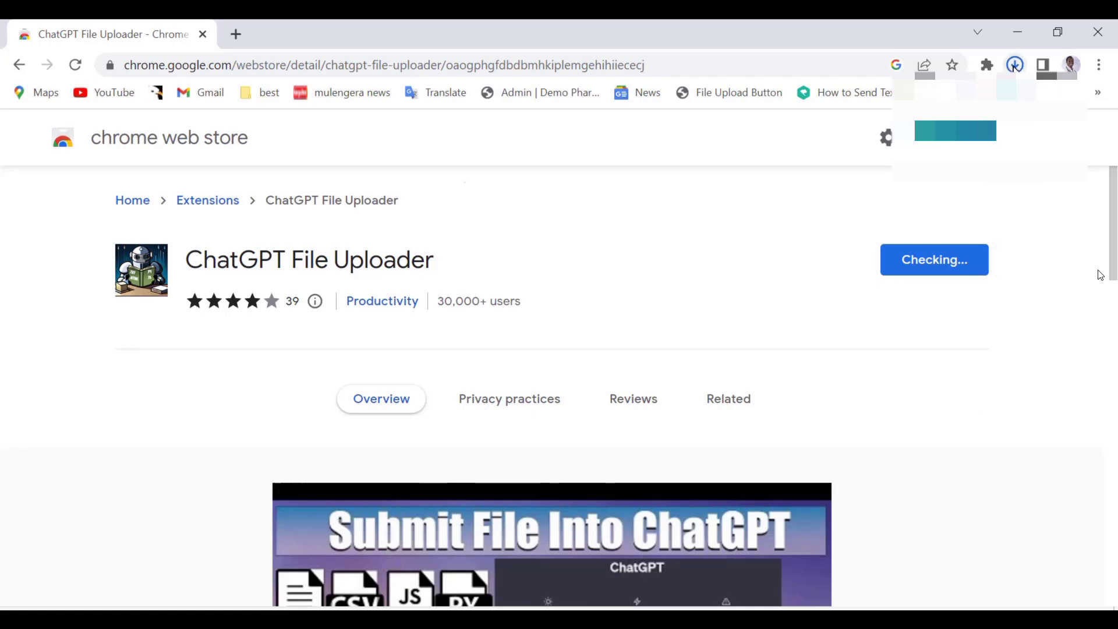
{"action": "left_click", "coordinate": [1016, 66]}
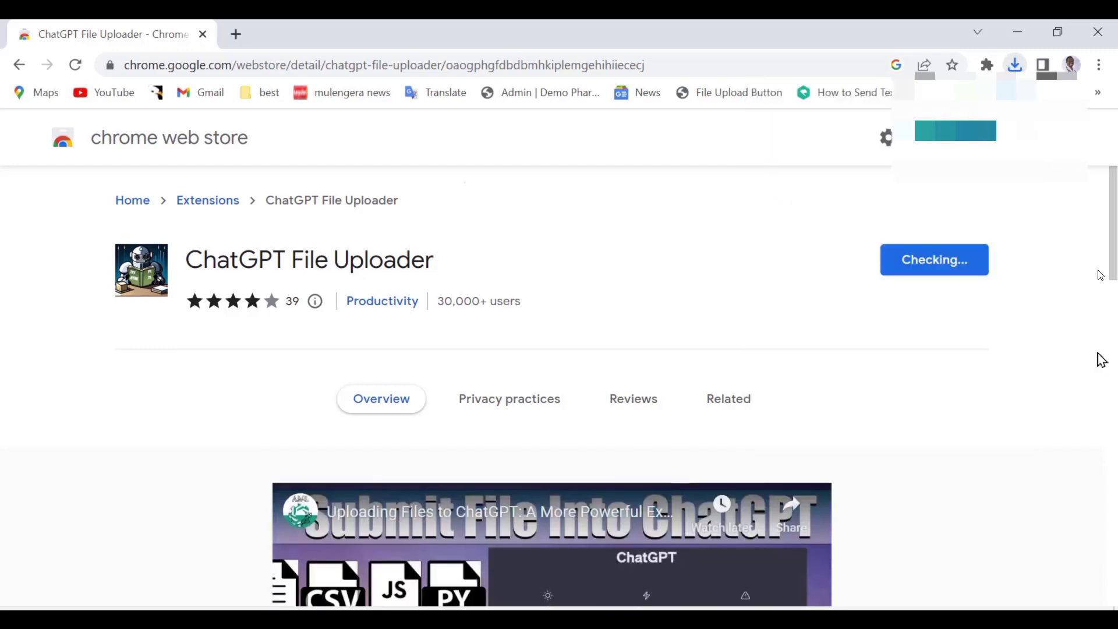
Confirm ChatGPT File Uploader is enabled under Manage Extensions, then return to the store tab.
{"action": "key", "text": "alt+f"}
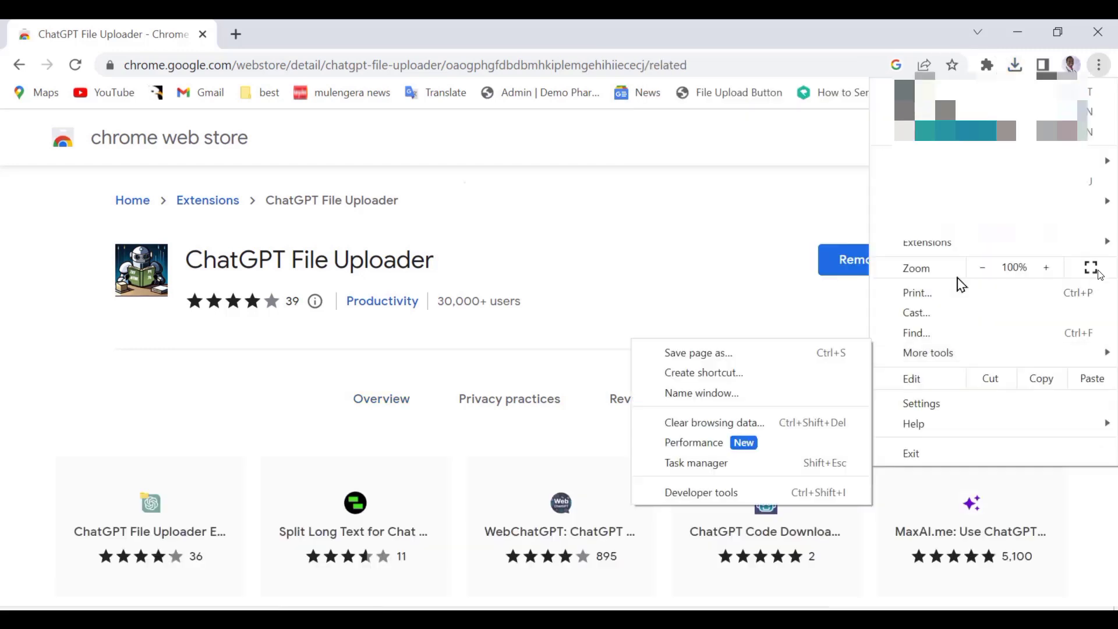
{"action": "mouse_move", "coordinate": [965, 250]}
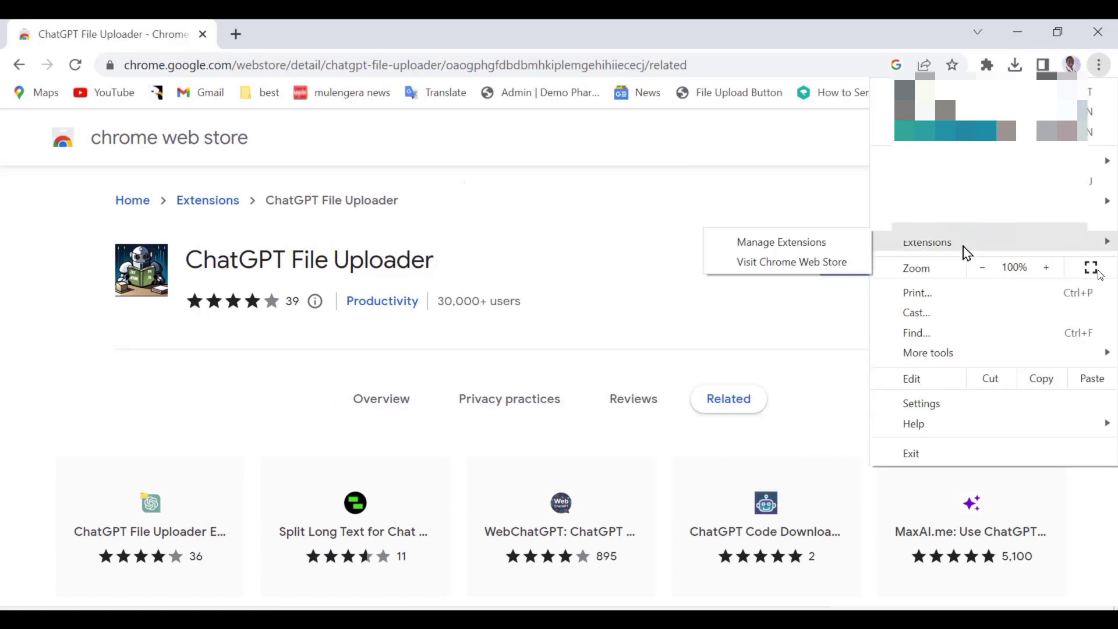
{"action": "left_click", "coordinate": [813, 250]}
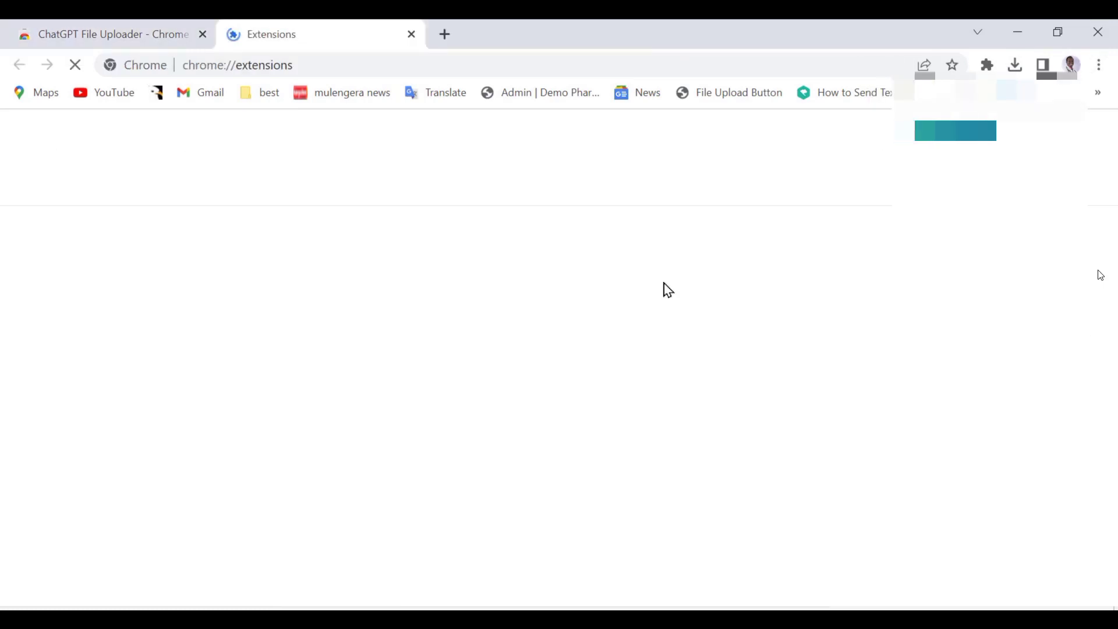
{"action": "scroll", "coordinate": [266, 325], "scroll_direction": "down", "scroll_amount": 3}
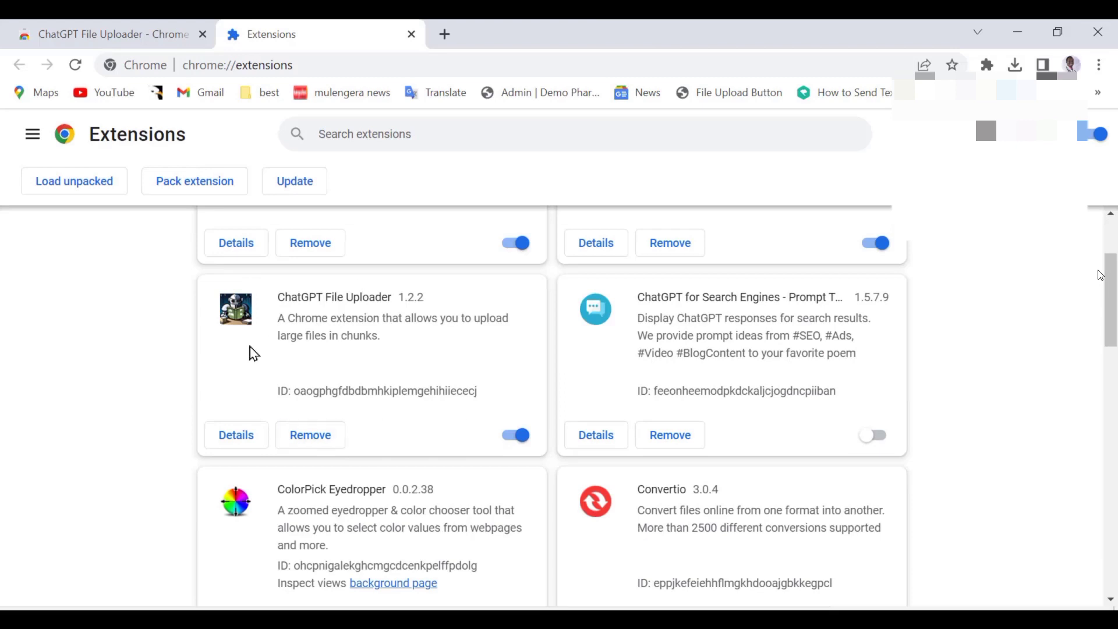
{"action": "left_click", "coordinate": [165, 35]}
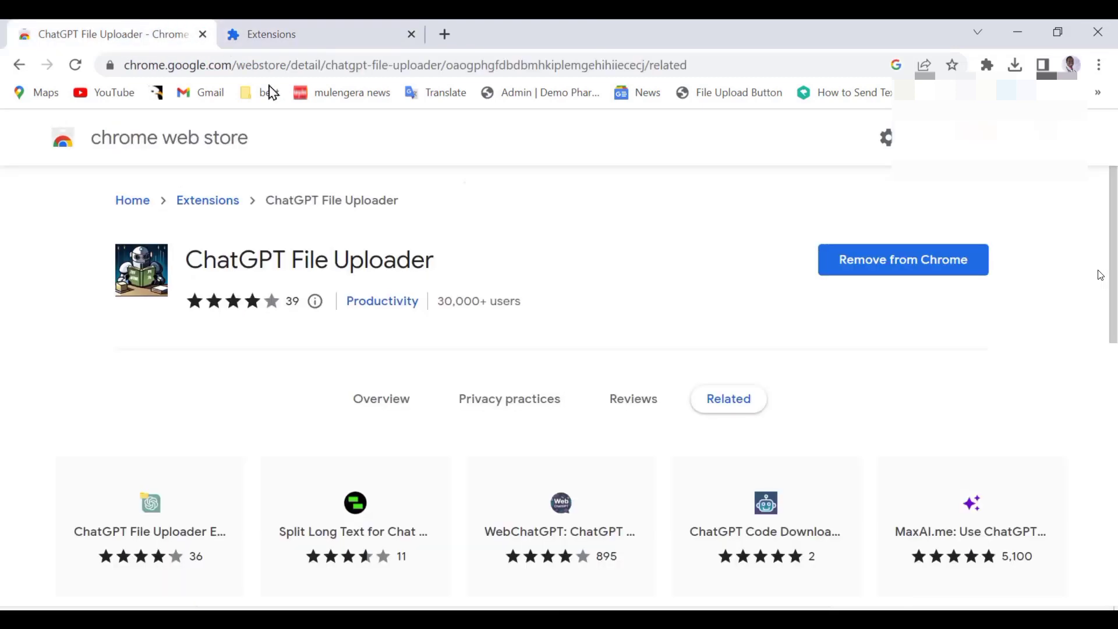
Go to chat.openai.com in the current tab.
{"action": "left_click", "coordinate": [519, 55]}
{"action": "type", "text": "chat.openai.com"}
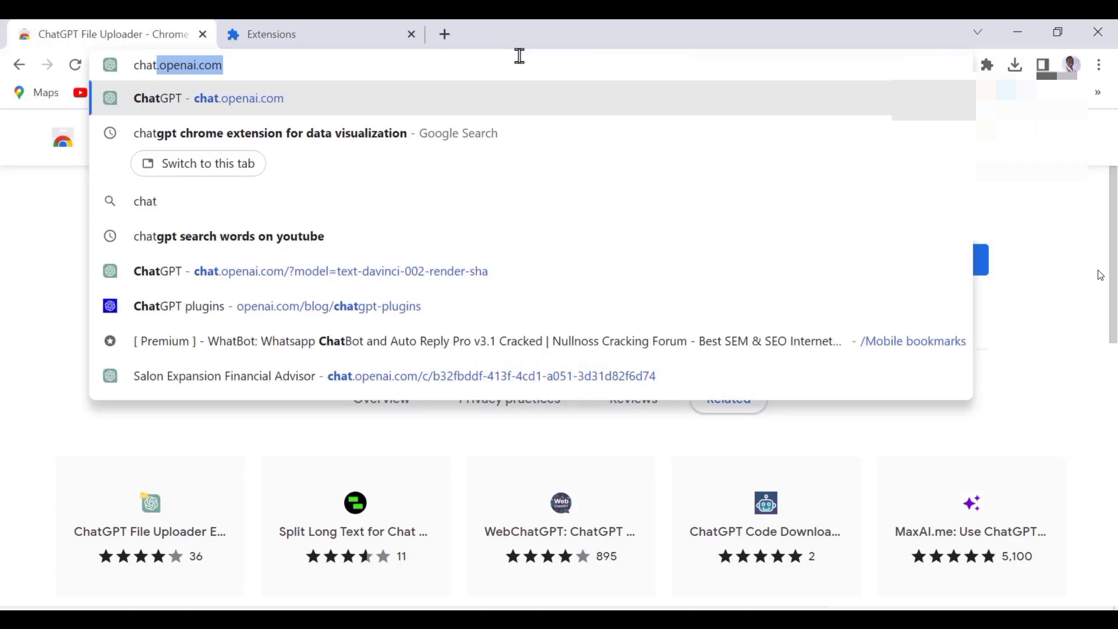
{"action": "key", "text": "Return"}
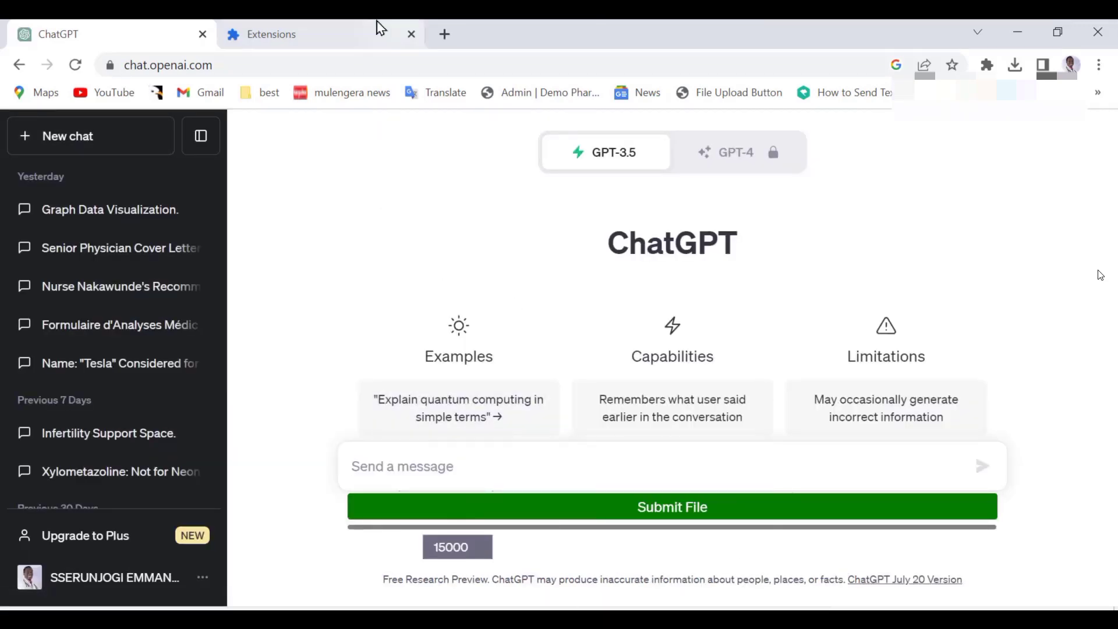
Turn off ChatGPT File Uploader on the Extensions tab and return to ChatGPT.
{"action": "left_click", "coordinate": [342, 27]}
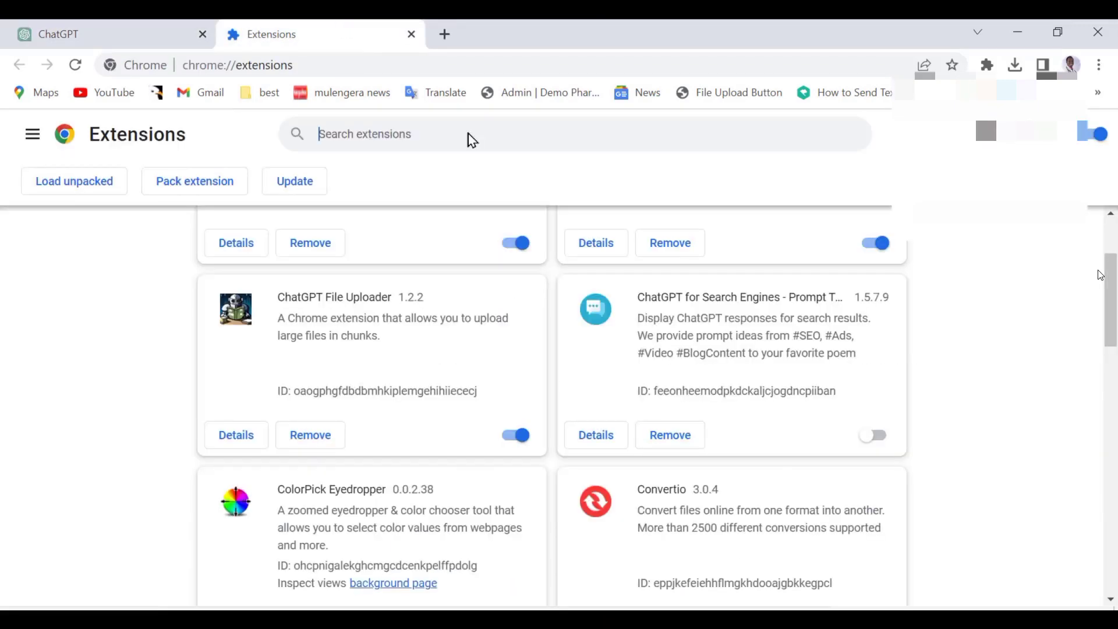
{"action": "left_click", "coordinate": [515, 437]}
{"action": "left_click", "coordinate": [46, 29]}
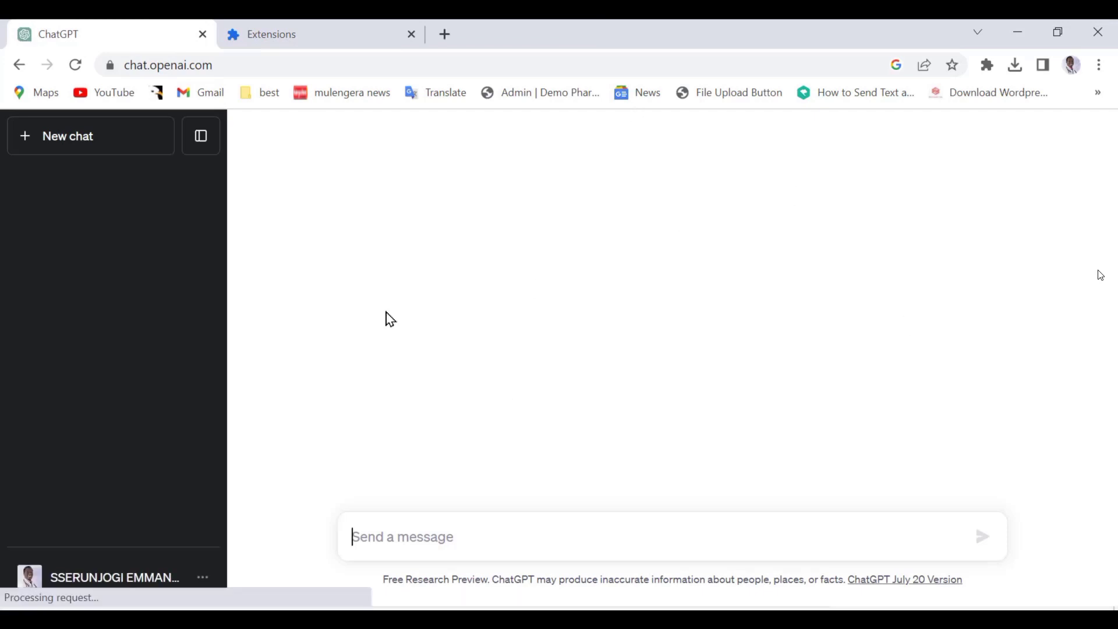
{"action": "left_click", "coordinate": [255, 28]}
{"action": "left_click", "coordinate": [46, 29]}
Reload ChatGPT and send a prompt saying Excel data is coming for joint analysis and interpretation.
{"action": "left_click", "coordinate": [75, 64]}
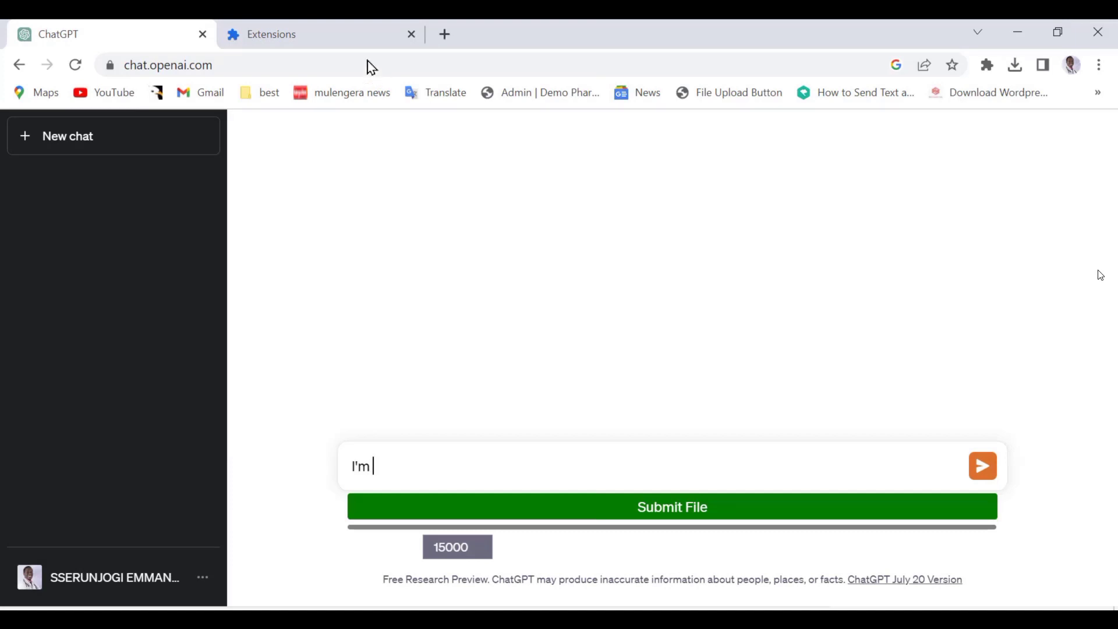
{"action": "type", "text": "going to give you data from an excel, I want us to dr"}
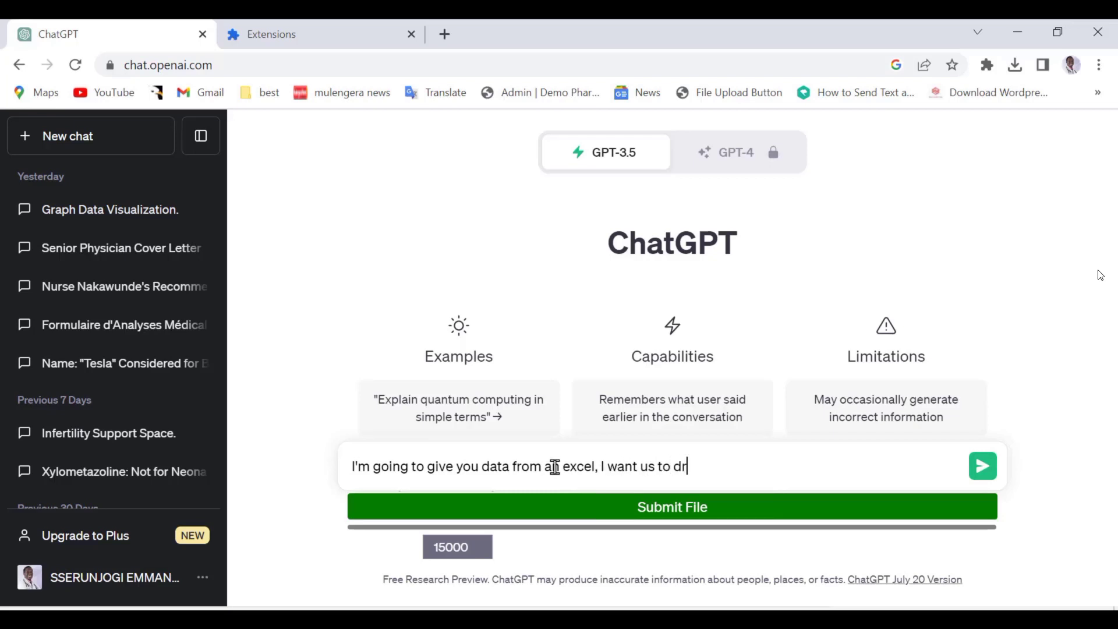
{"action": "type", "text": "aw conclusions, analysis and interpretations together. You are going to analyze it and understand it first."}
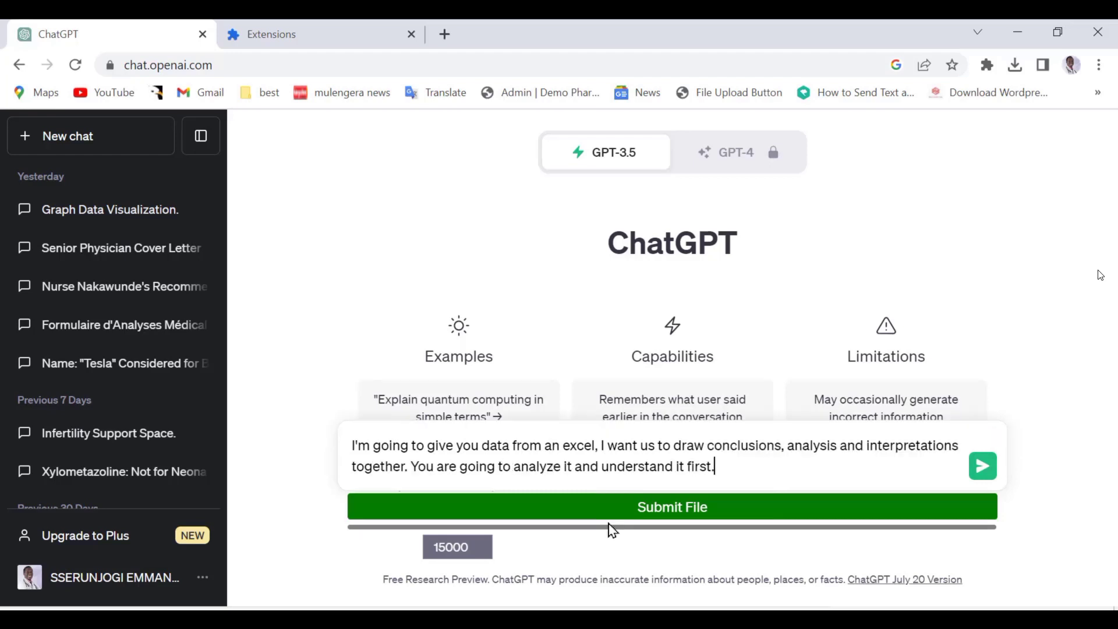
{"action": "left_click", "coordinate": [981, 470]}
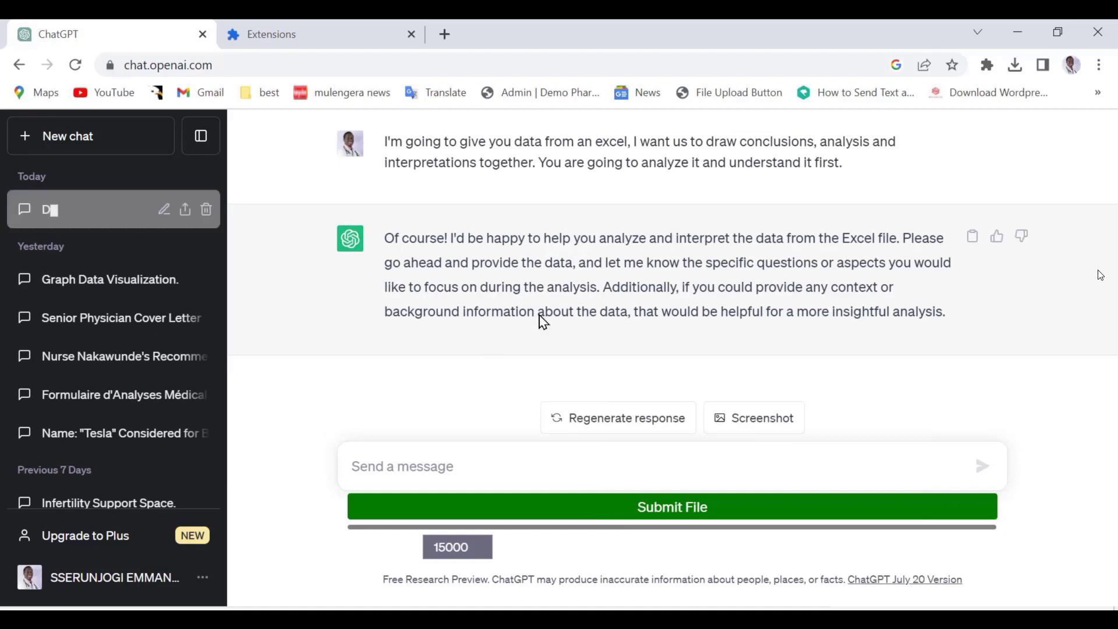
Upload Test Data.csv from Documents > ChatGPT Tutor through the Submit File button.
{"action": "left_click", "coordinate": [631, 518]}
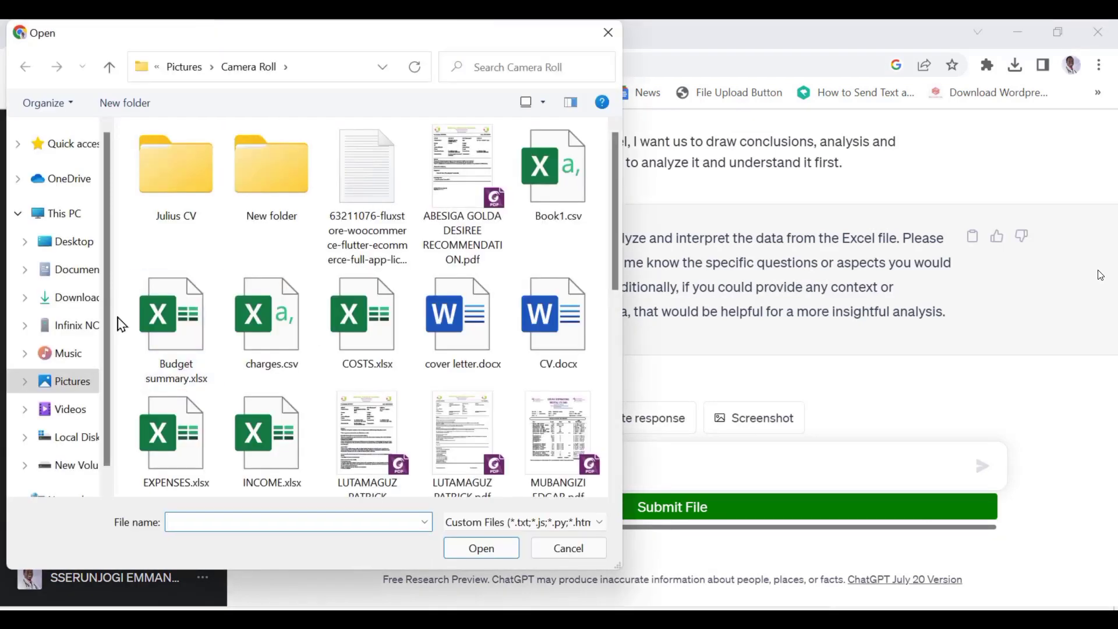
{"action": "left_click", "coordinate": [69, 298]}
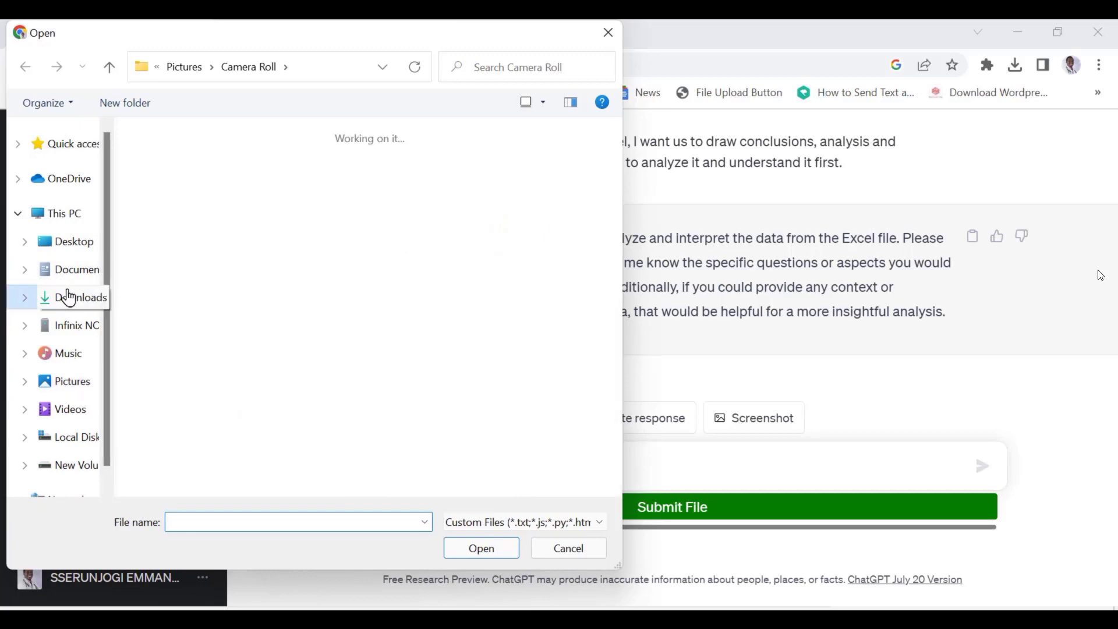
{"action": "left_click", "coordinate": [70, 270]}
{"action": "left_click", "coordinate": [580, 201]}
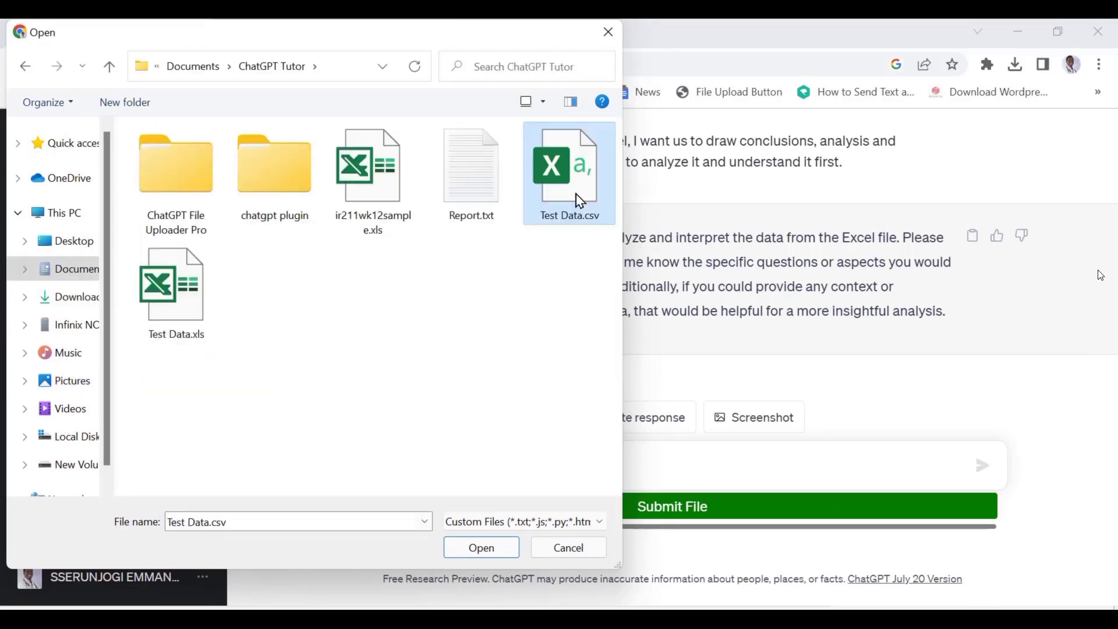
{"action": "left_click", "coordinate": [482, 549]}
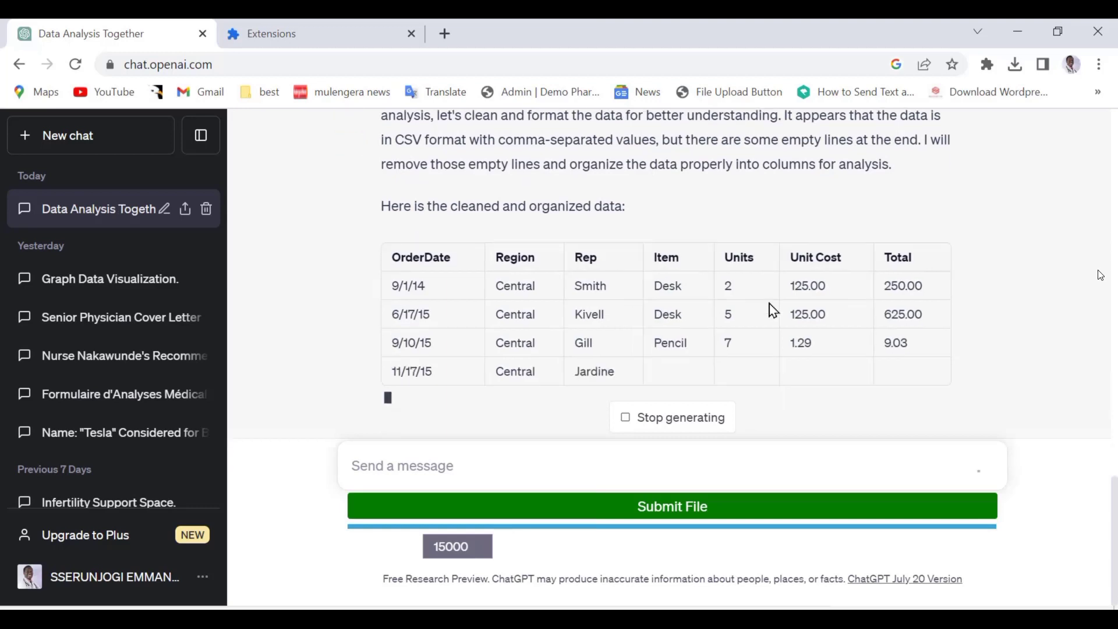
Scroll the cleaned sales table, highlighting the region, rep and total revenue analysis suggestions.
{"action": "scroll", "coordinate": [756, 272], "scroll_direction": "up", "scroll_amount": 1}
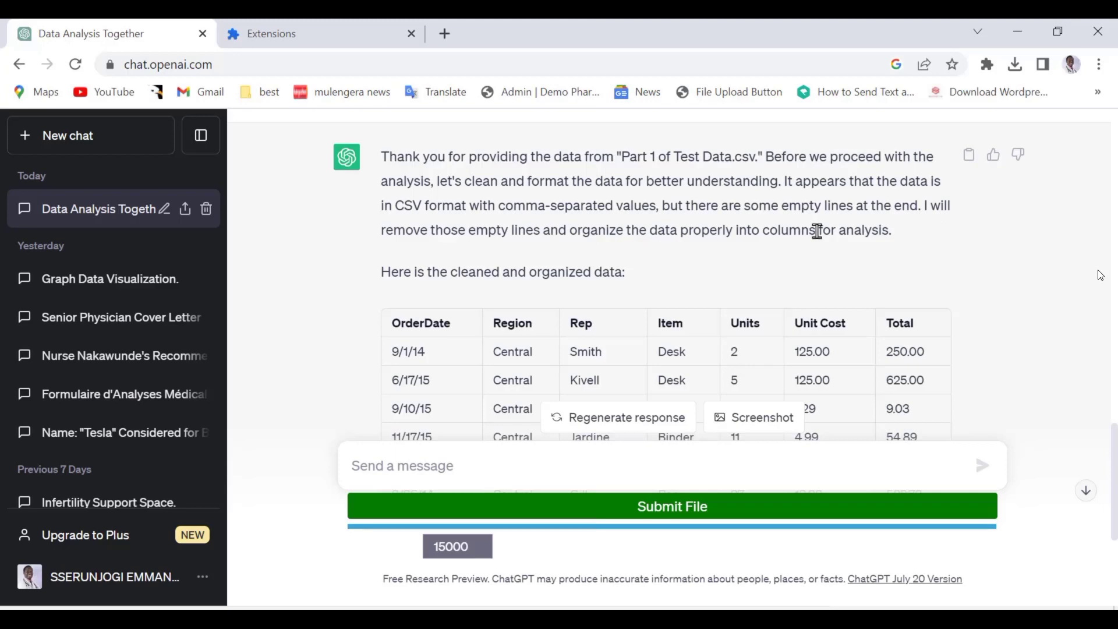
{"action": "scroll", "coordinate": [620, 302], "scroll_direction": "down", "scroll_amount": 4}
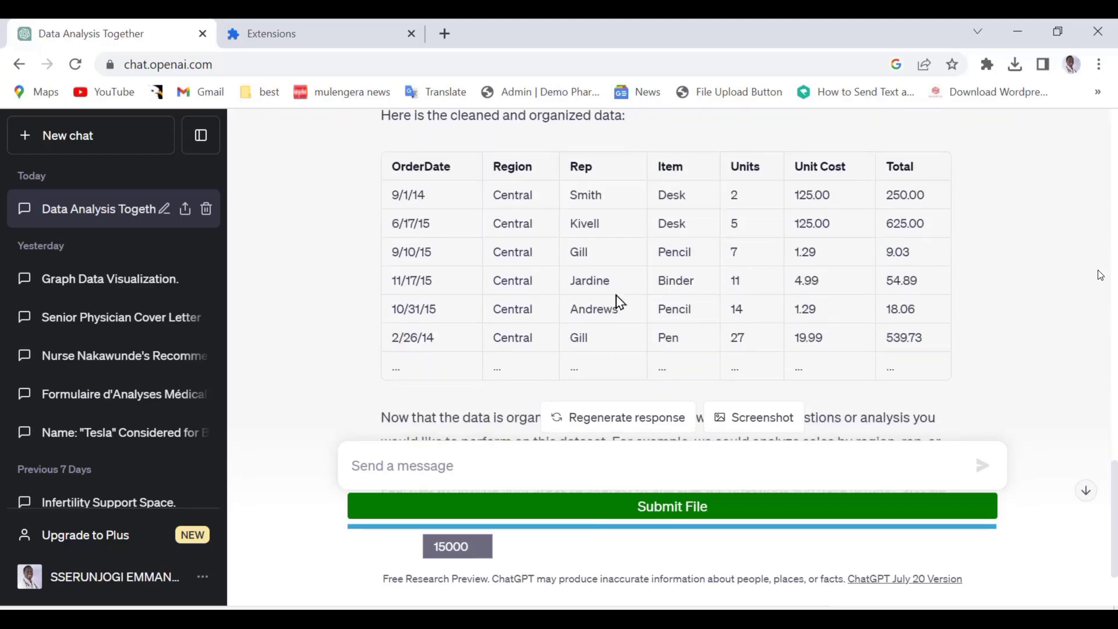
{"action": "scroll", "coordinate": [619, 302], "scroll_direction": "up", "scroll_amount": 1}
{"action": "scroll", "coordinate": [620, 302], "scroll_direction": "down", "scroll_amount": 2}
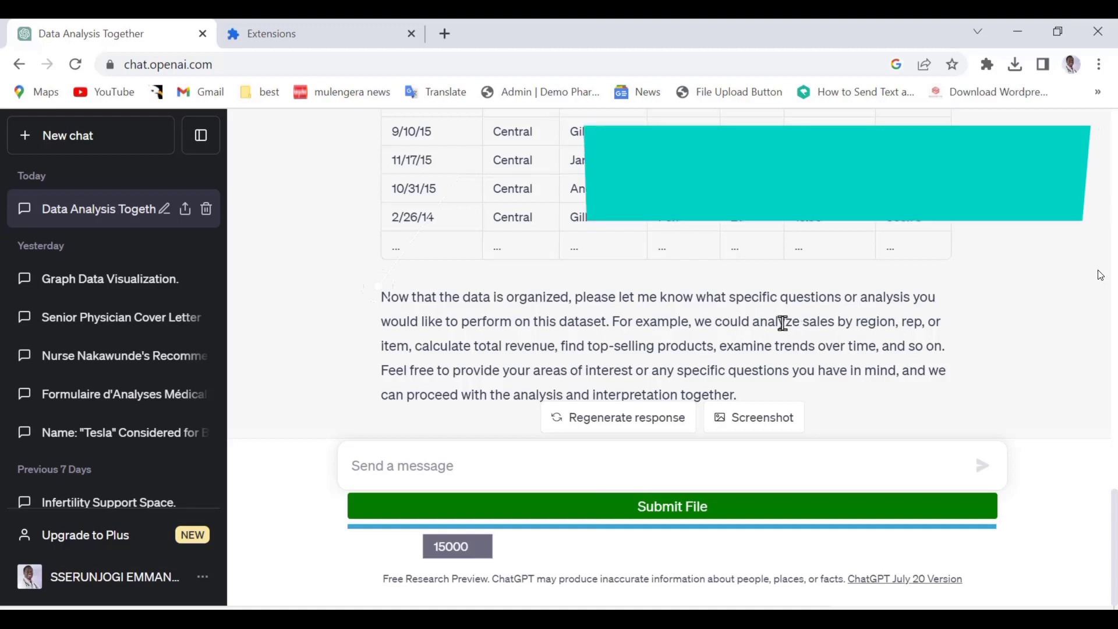
{"action": "left_click_drag", "start_coordinate": [697, 319], "coordinate": [900, 320]}
{"action": "double_click", "coordinate": [908, 320]}
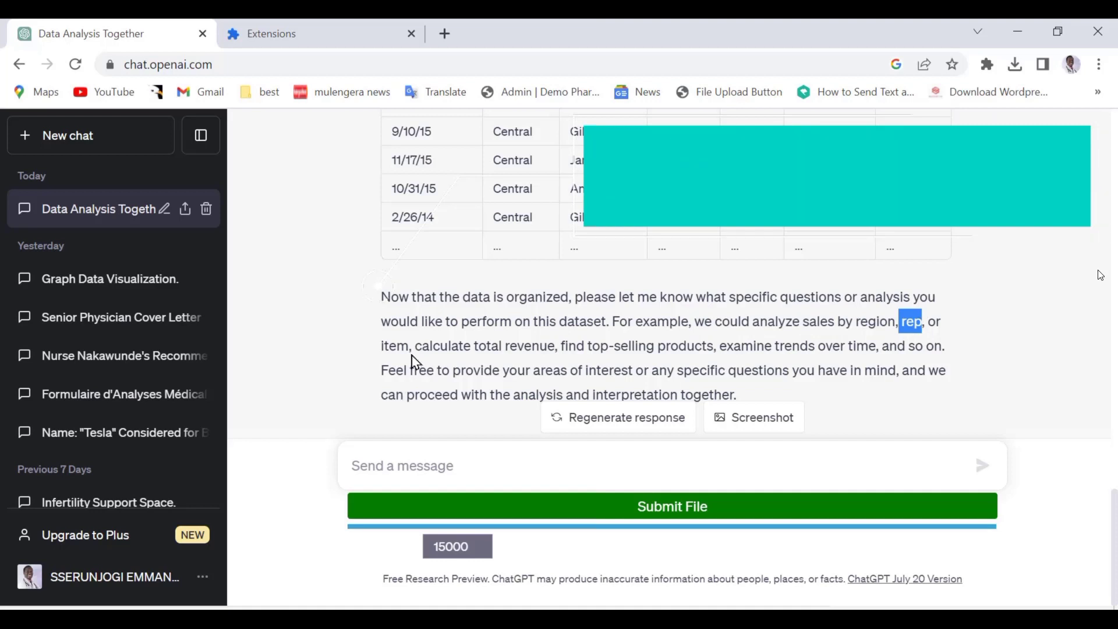
{"action": "left_click_drag", "start_coordinate": [415, 346], "coordinate": [876, 346]}
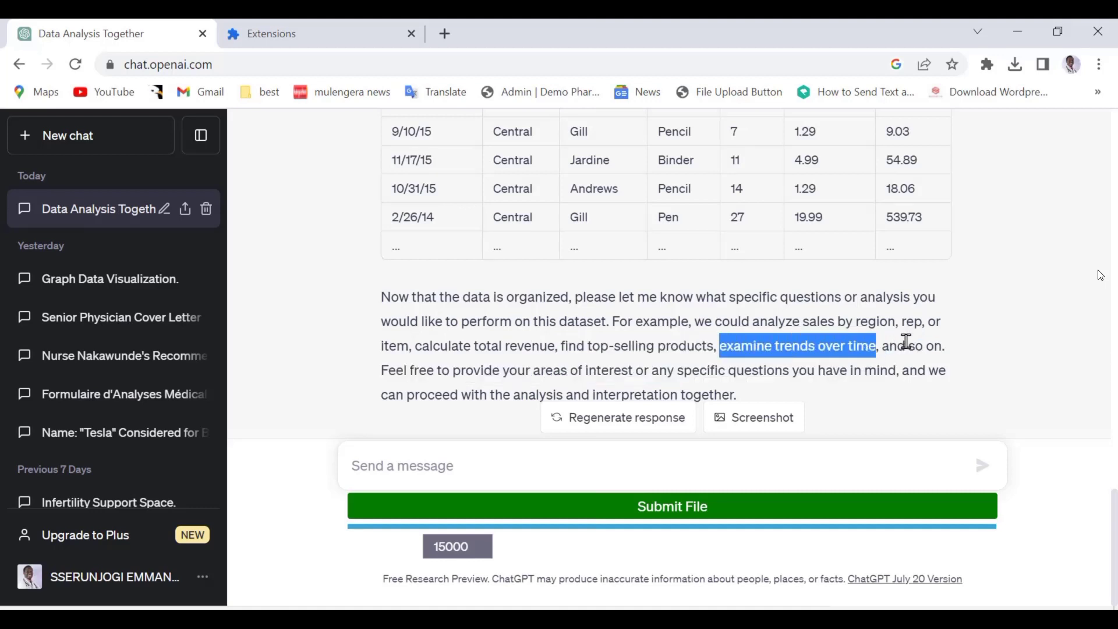
{"action": "left_click", "coordinate": [454, 462]}
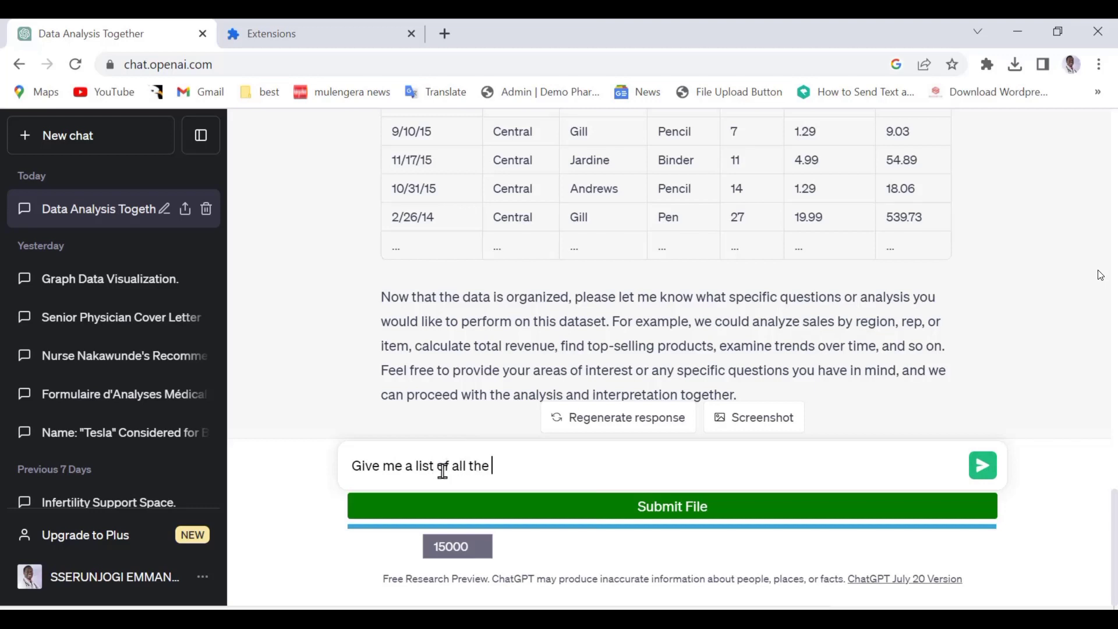
Ask for a list of all possible analyses of this data and scroll through the 20-item answer.
{"action": "type", "text": "possible analysis we can do on this data"}
{"action": "key", "text": "Return"}
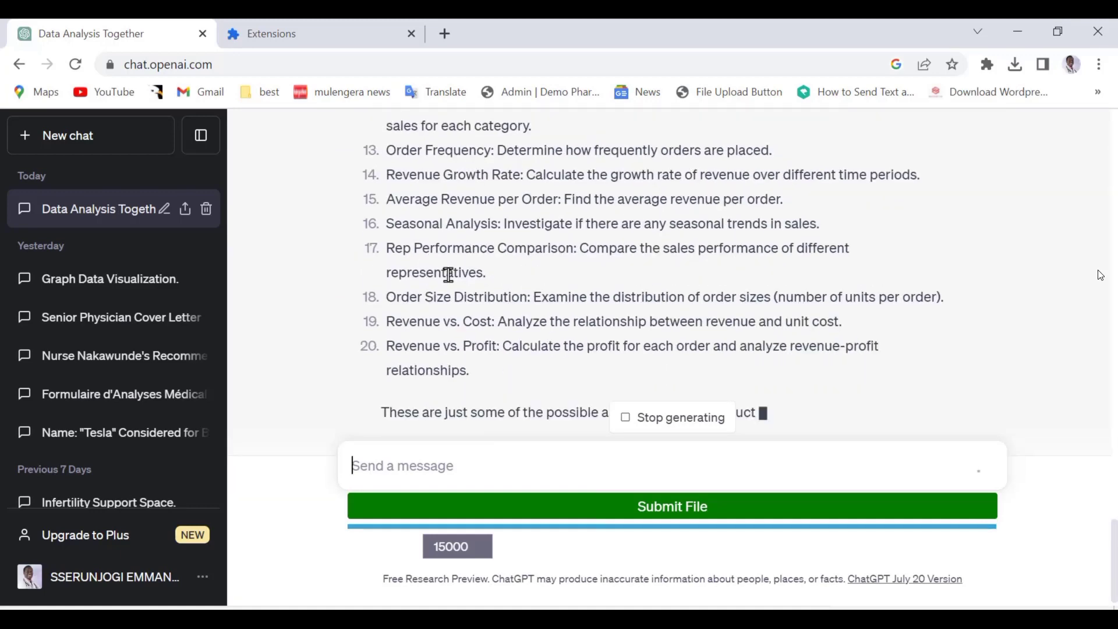
{"action": "scroll", "coordinate": [466, 302], "scroll_direction": "up", "scroll_amount": 3}
{"action": "scroll", "coordinate": [466, 301], "scroll_direction": "up", "scroll_amount": 7}
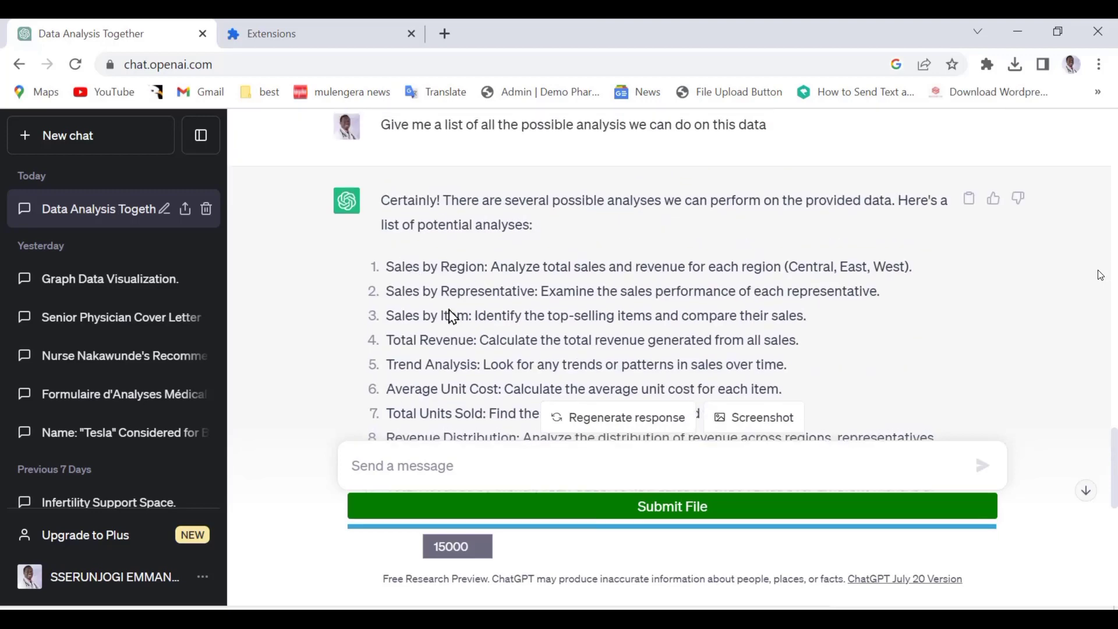
{"action": "scroll", "coordinate": [482, 318], "scroll_direction": "down", "scroll_amount": 2}
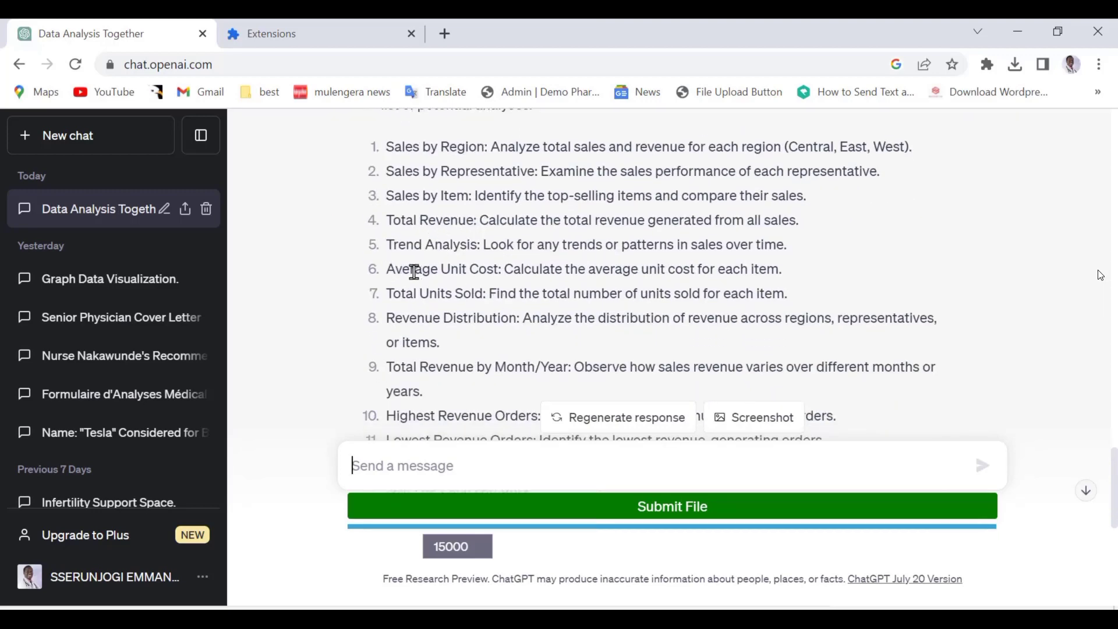
{"action": "scroll", "coordinate": [487, 365], "scroll_direction": "down", "scroll_amount": 7}
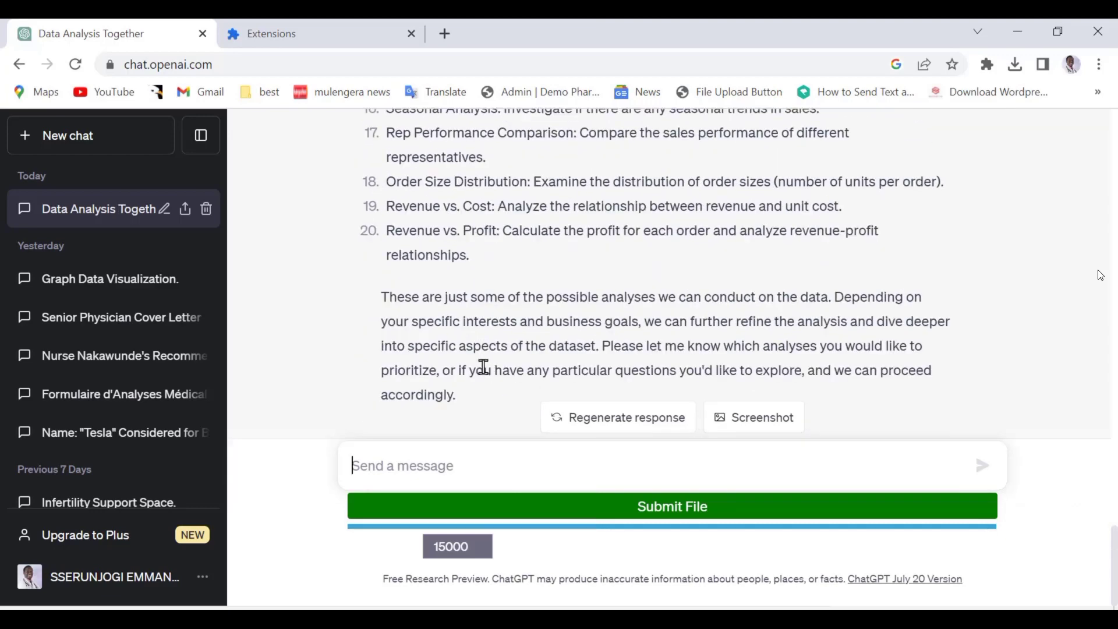
Ask ChatGPT 'Now, answer them one by one.' and review the tables for sales by representative and by item.
{"action": "type", "text": "No"}
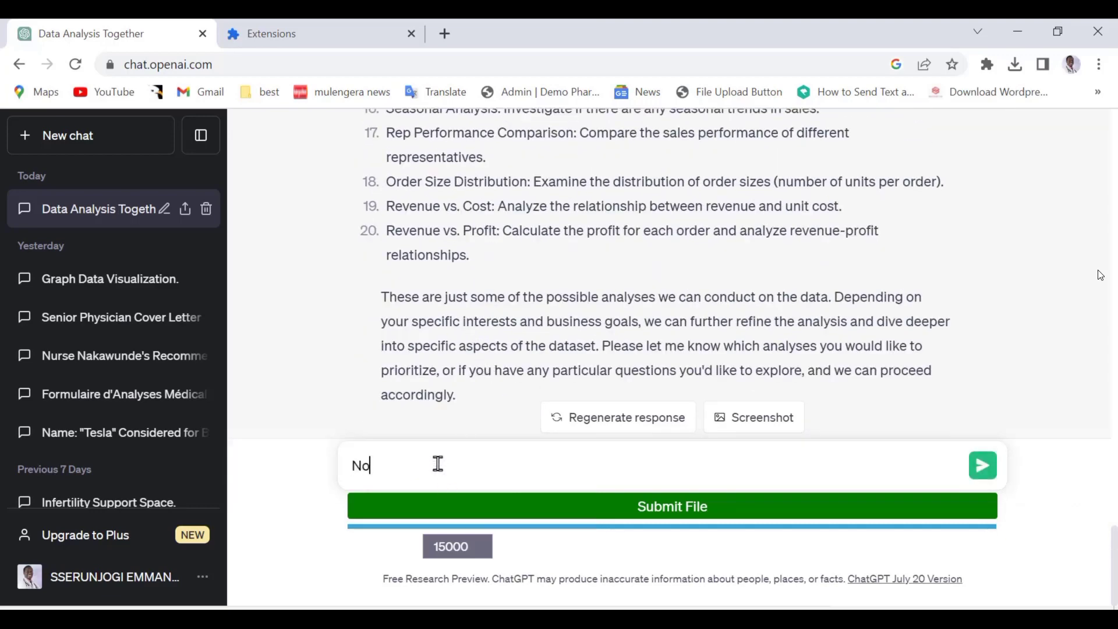
{"action": "type", "text": "w, answer them one by one."}
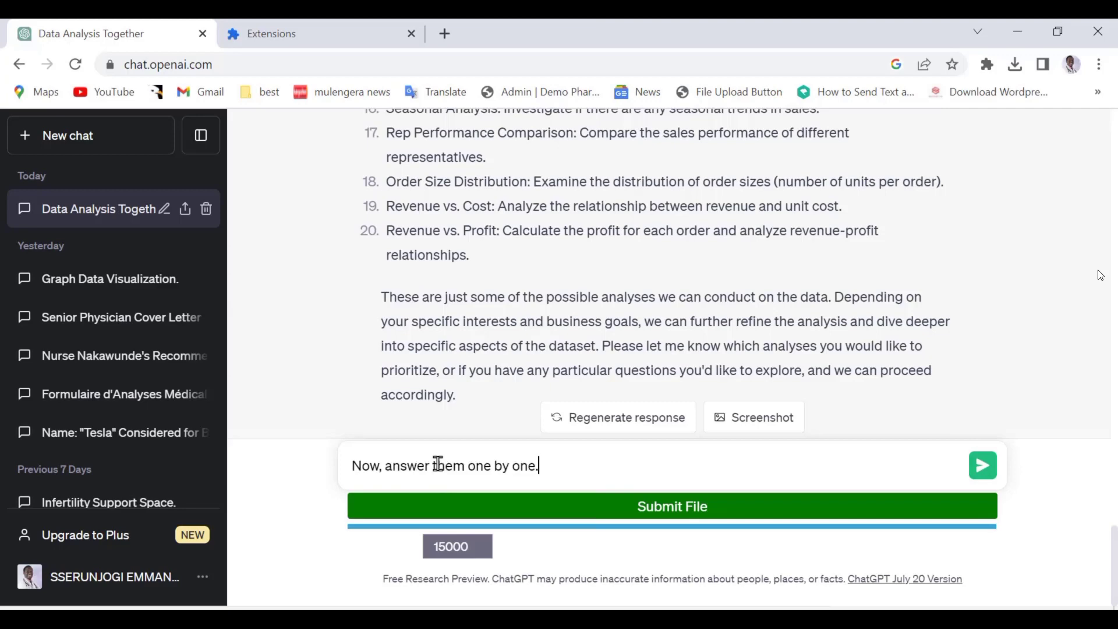
{"action": "key", "text": "Return"}
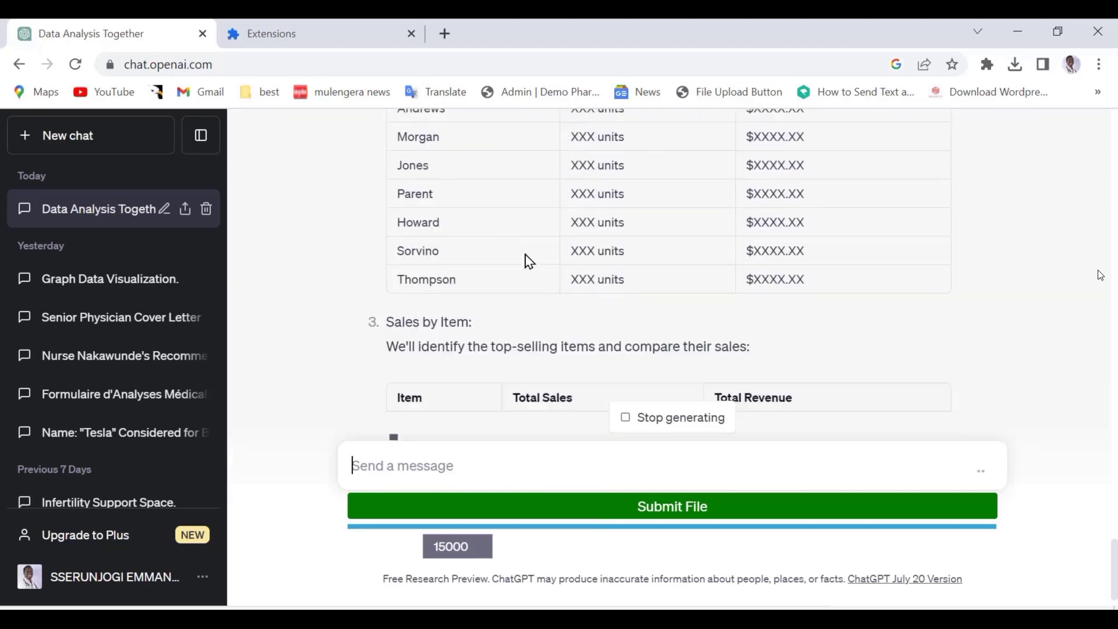
{"action": "scroll", "coordinate": [529, 261], "scroll_direction": "up", "scroll_amount": 5}
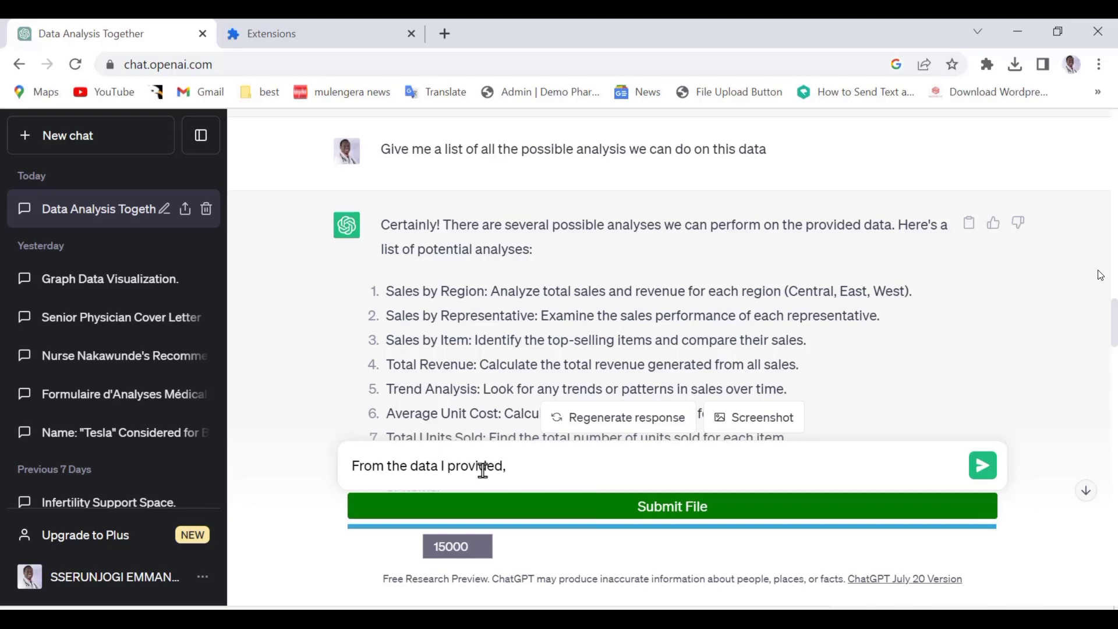
{"action": "type", "text": "Analyze total sales and revenue for each region (Central, East, West)."}
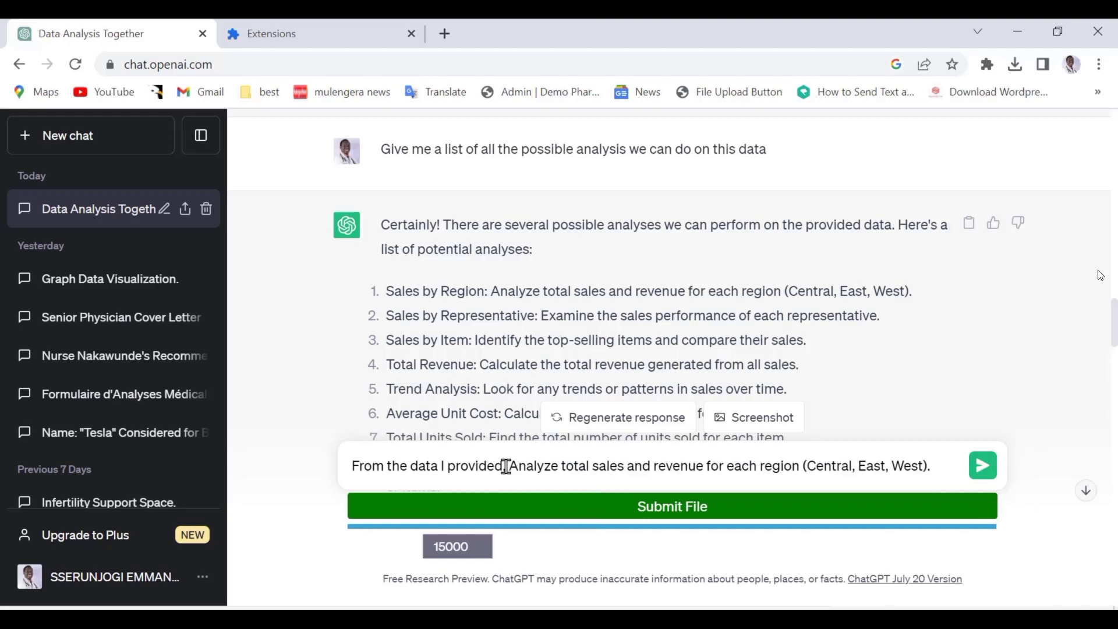
{"action": "key", "text": "Return"}
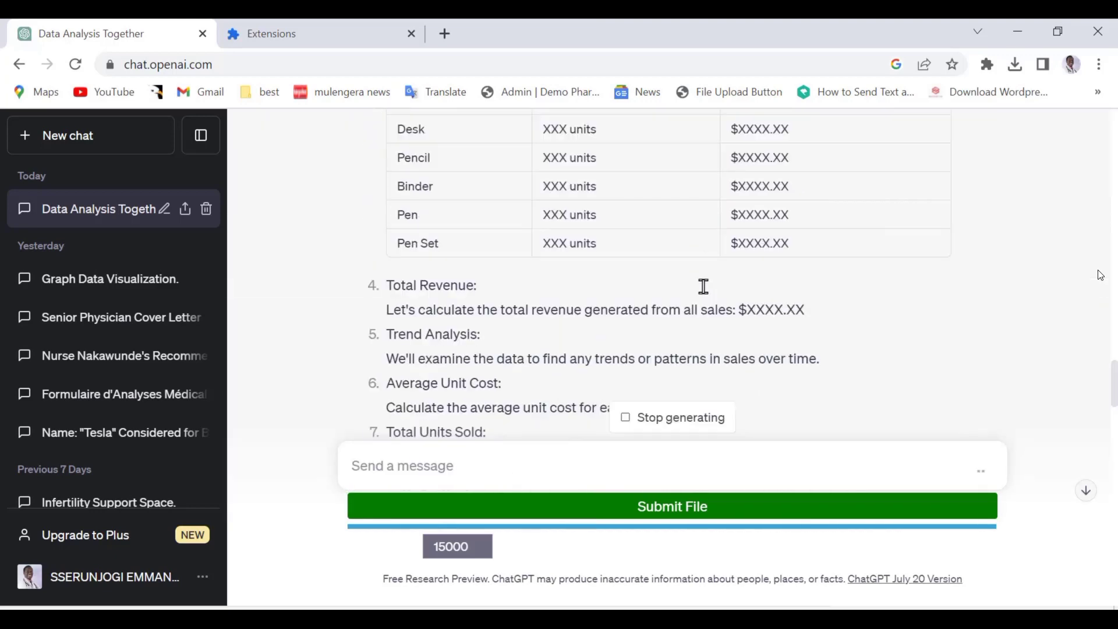
{"action": "scroll", "coordinate": [703, 287], "scroll_direction": "down", "scroll_amount": 15}
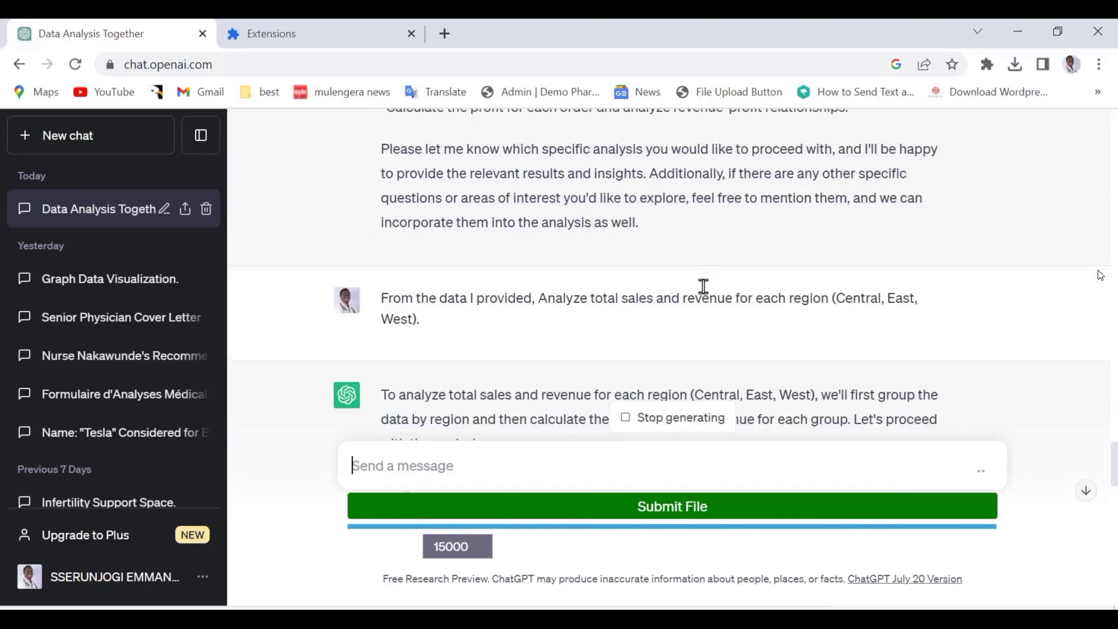
{"action": "scroll", "coordinate": [704, 287], "scroll_direction": "down", "scroll_amount": 2}
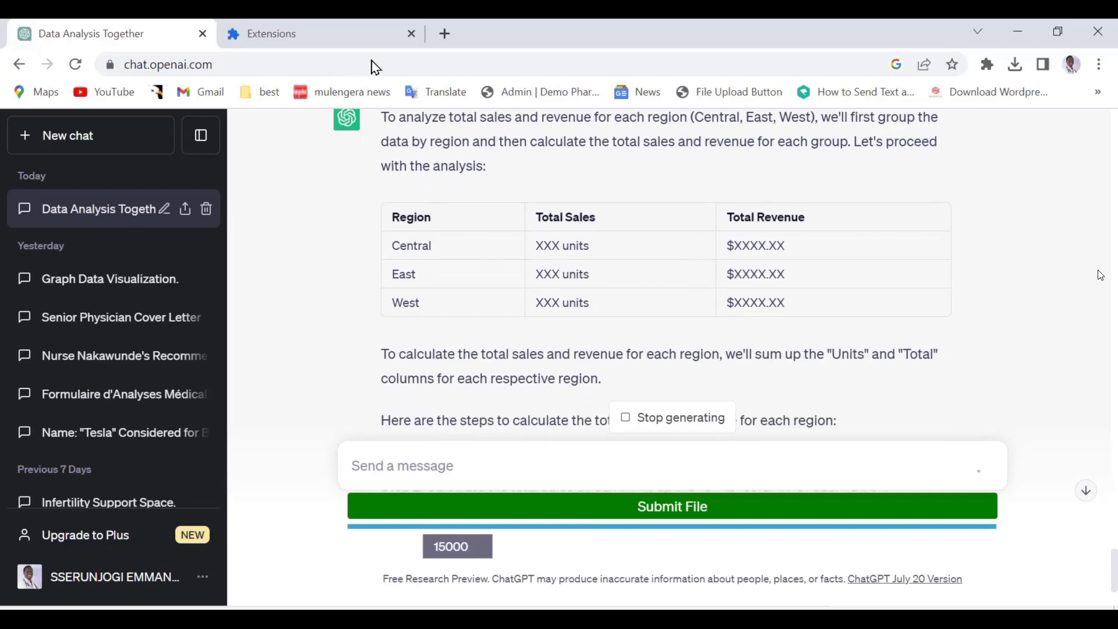
{"action": "scroll", "coordinate": [588, 230], "scroll_direction": "up", "scroll_amount": 4}
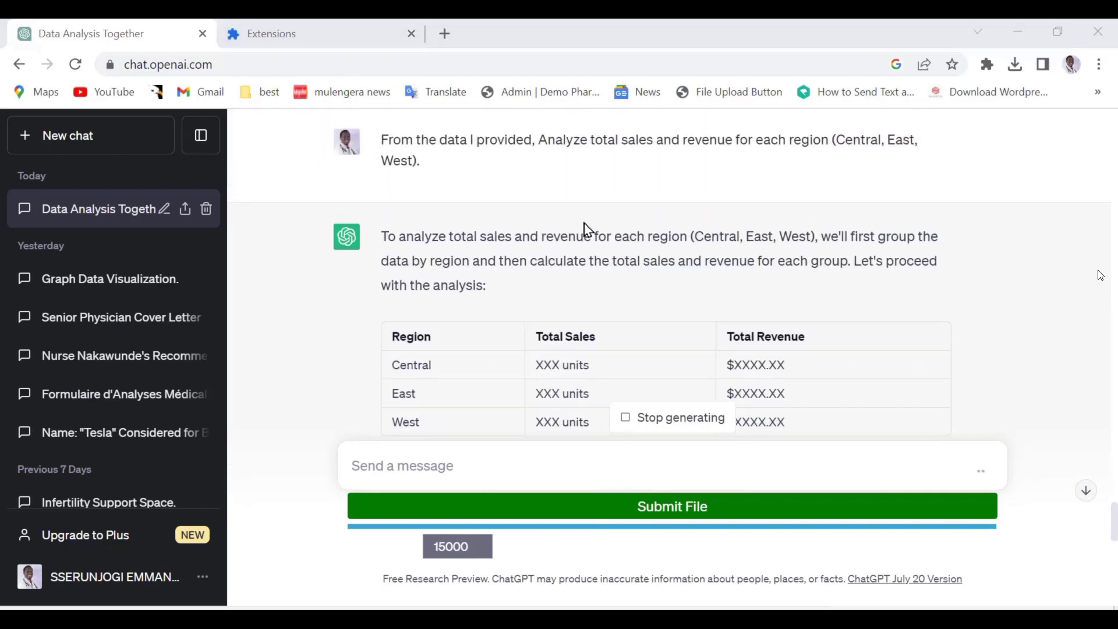
{"action": "scroll", "coordinate": [624, 248], "scroll_direction": "down", "scroll_amount": 2}
{"action": "scroll", "coordinate": [624, 248], "scroll_direction": "up", "scroll_amount": 4}
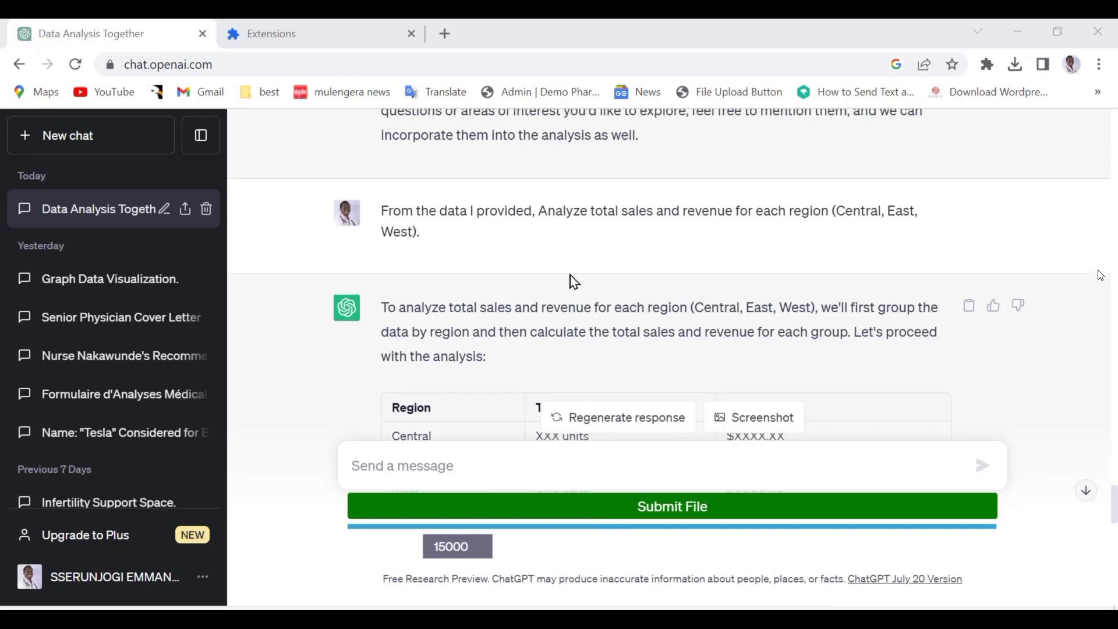
{"action": "scroll", "coordinate": [638, 287], "scroll_direction": "down", "scroll_amount": 5}
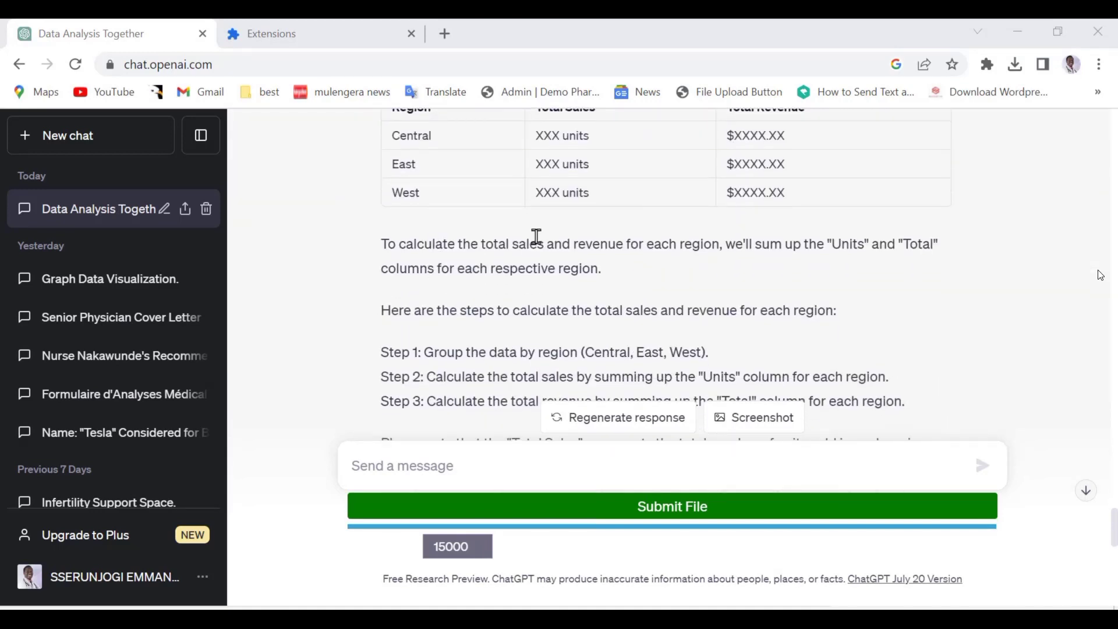
{"action": "scroll", "coordinate": [454, 312], "scroll_direction": "down", "scroll_amount": 1}
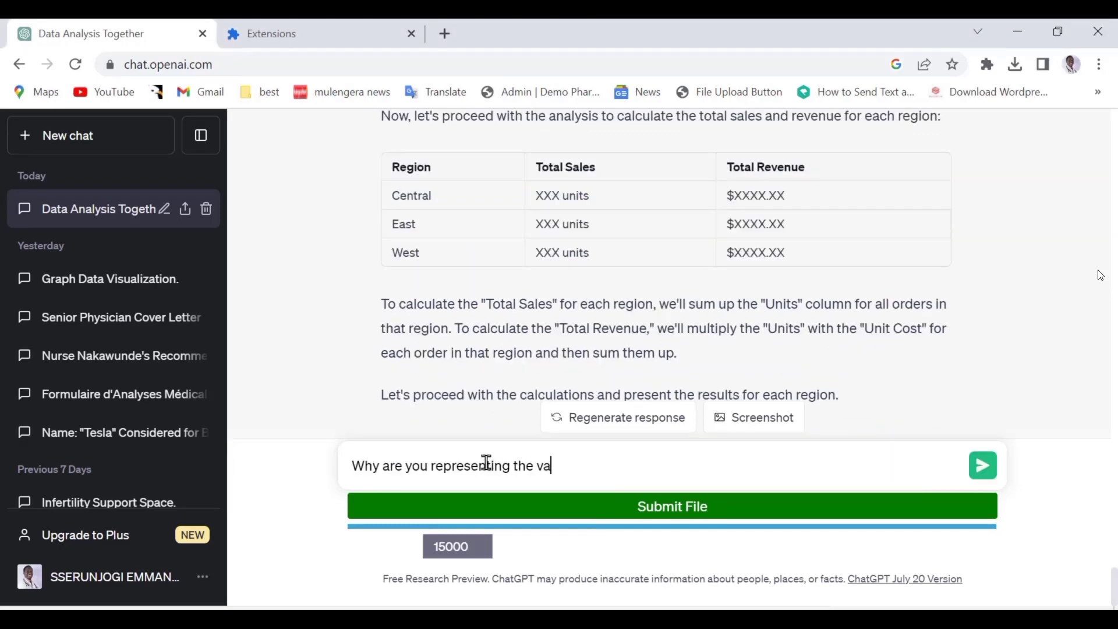
Ask why results use the 'XXX units $XXXX.XX' format, then tell ChatGPT to proceed with real calculations.
{"action": "type", "text": "s in this format? XXX units  $XXXX.XX"}
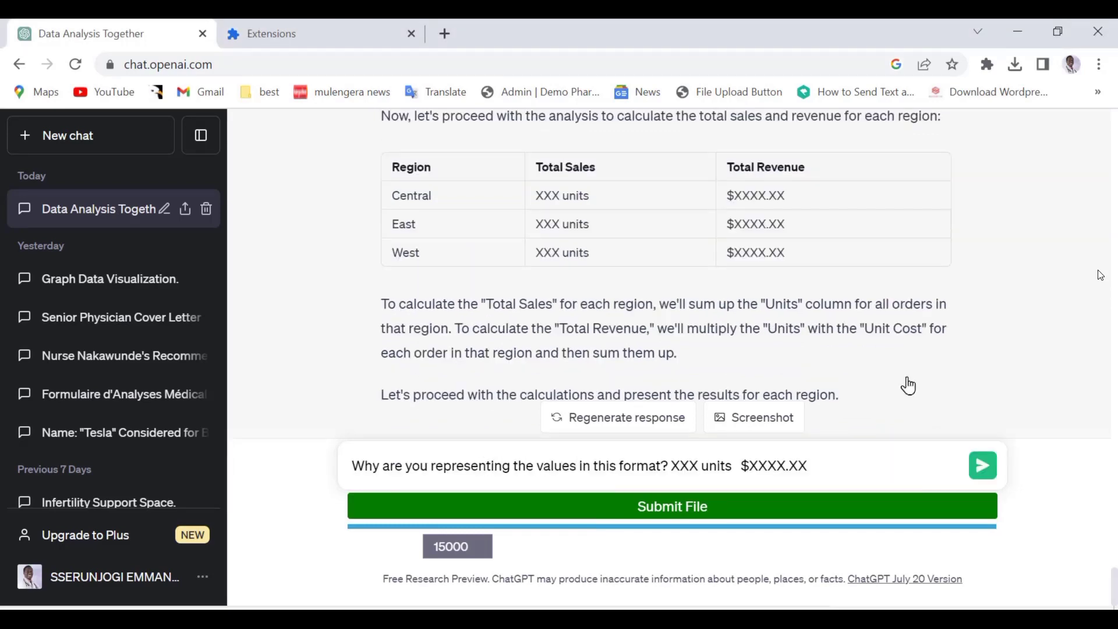
{"action": "key", "text": "Return"}
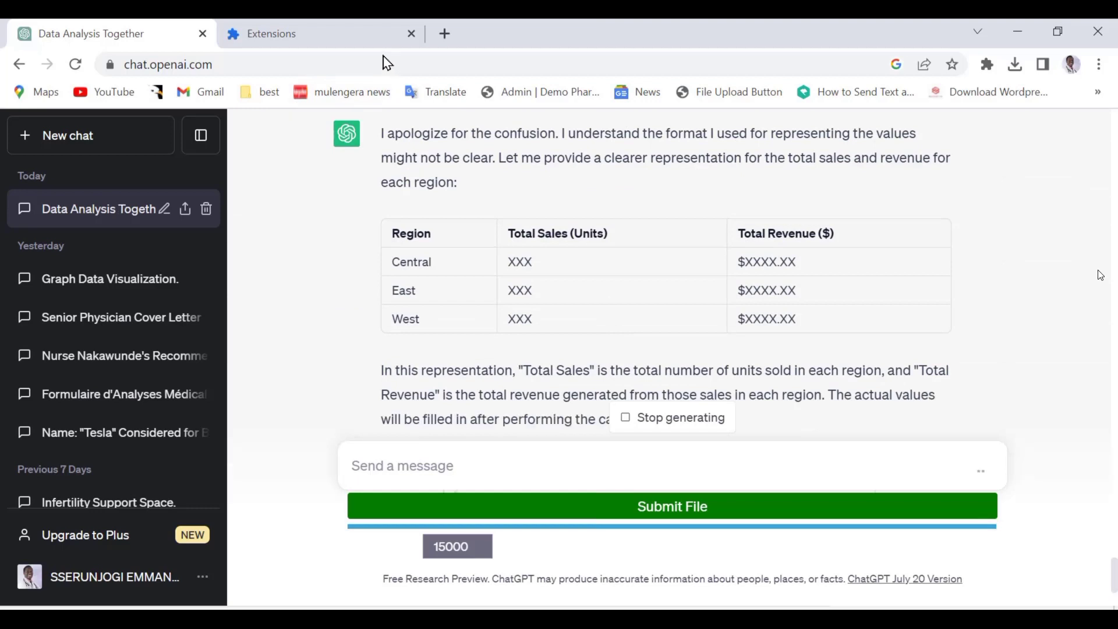
{"action": "left_click", "coordinate": [454, 463]}
{"action": "type", "text": "Proceed"}
{"action": "key", "text": "Return"}
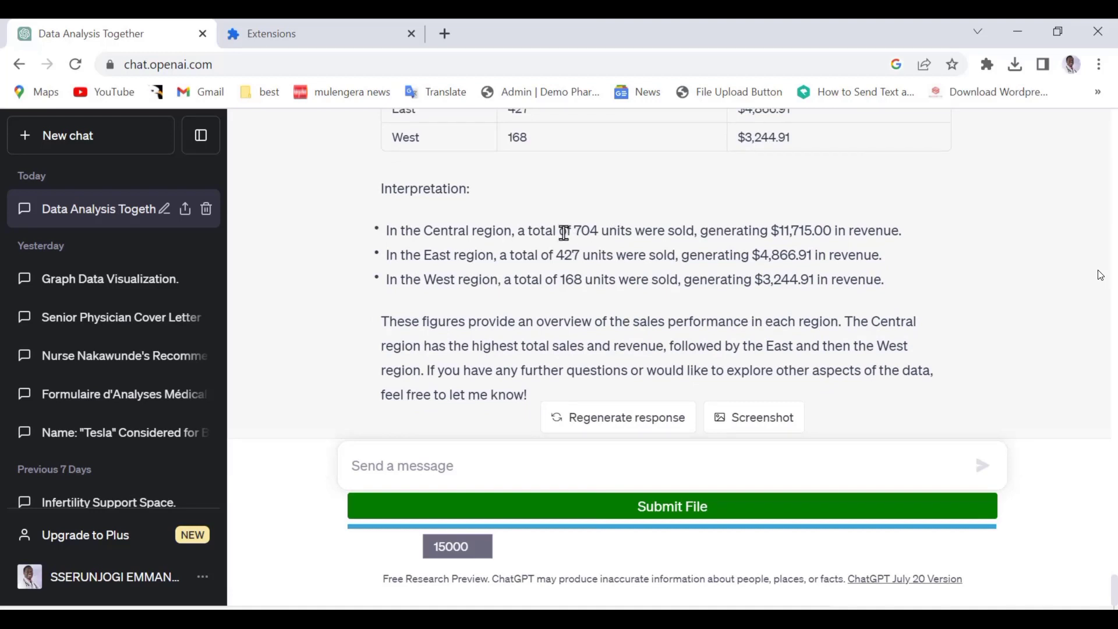
Highlight the Central region's 704 units and the West region's $3,244.91 revenue.
{"action": "left_click_drag", "start_coordinate": [564, 232], "coordinate": [687, 223]}
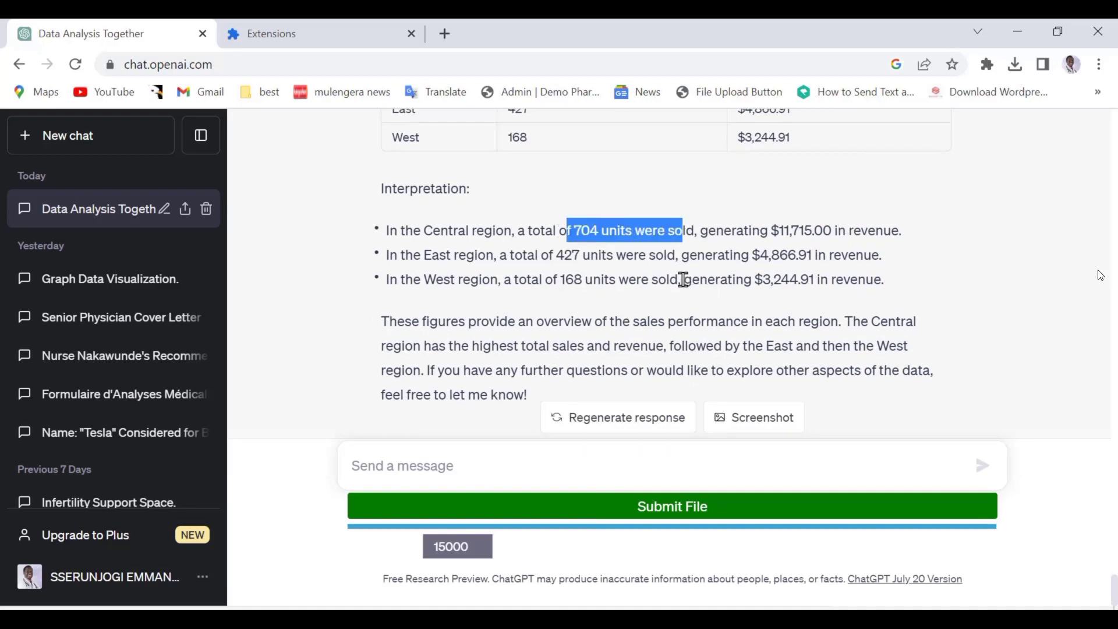
{"action": "left_click_drag", "start_coordinate": [684, 280], "coordinate": [820, 298]}
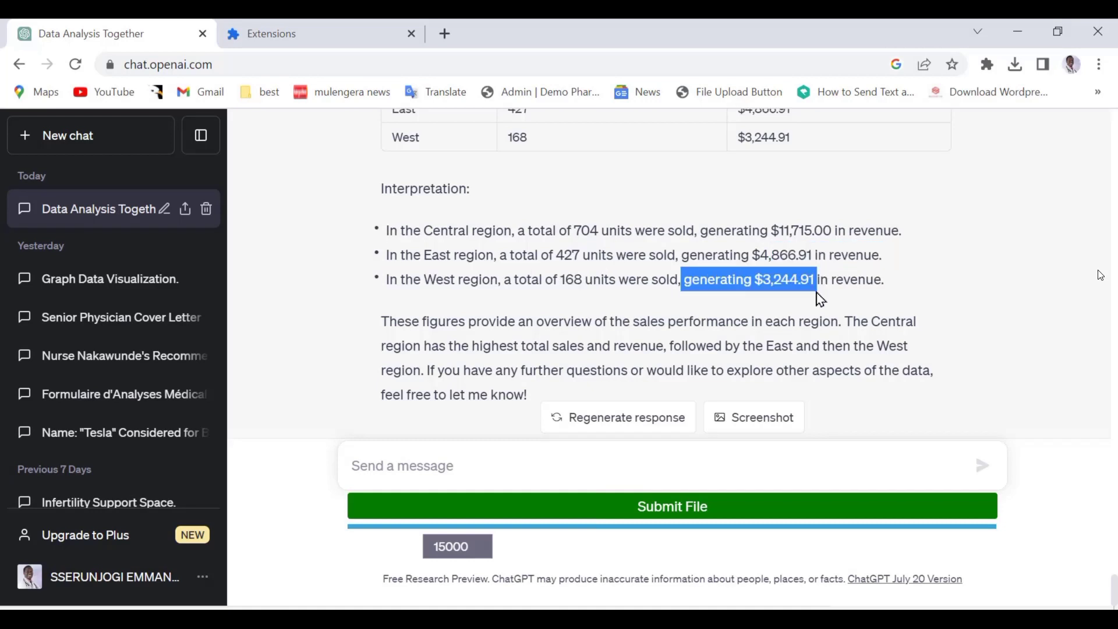
{"action": "left_click", "coordinate": [954, 286]}
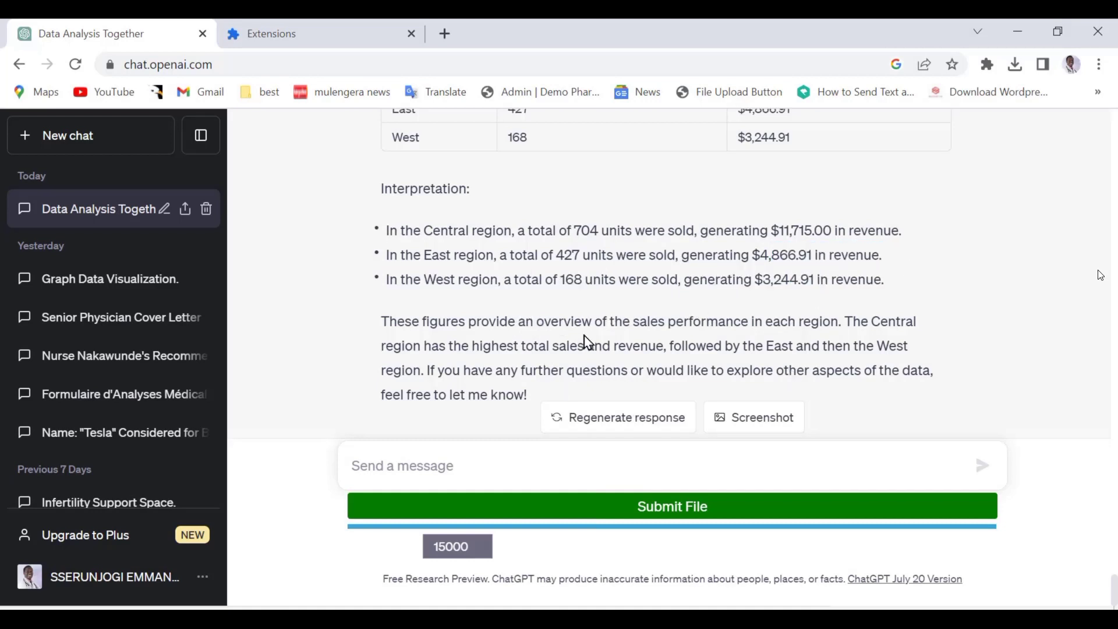
Select the earlier reply of 20 possible analyses, from 'Certainly!' through item 20, for copying.
{"action": "scroll", "coordinate": [536, 352], "scroll_direction": "up", "scroll_amount": 15}
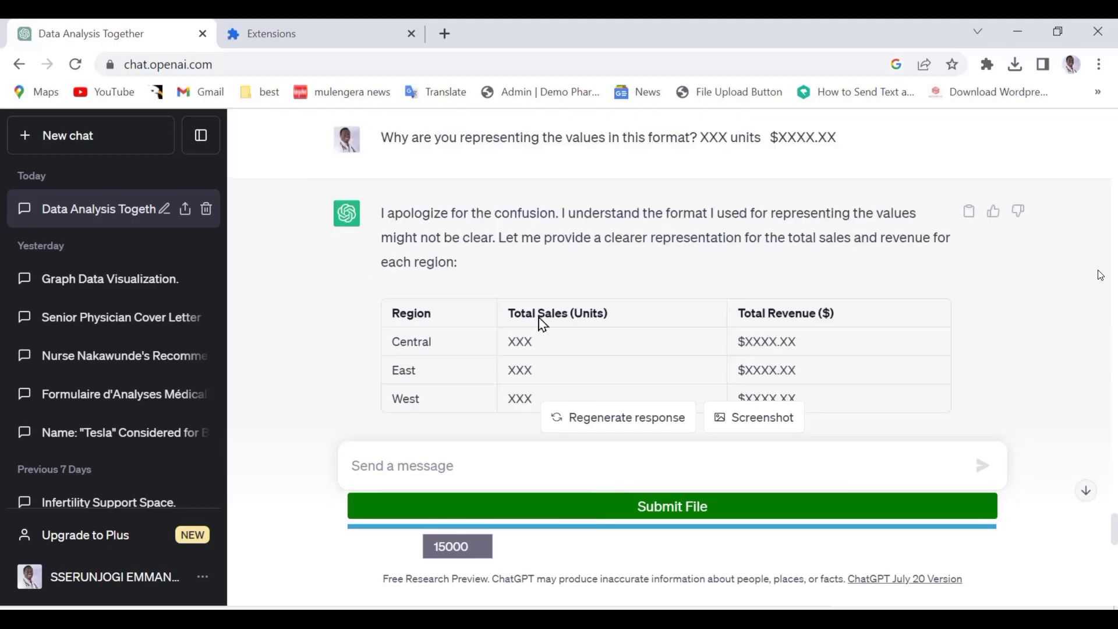
{"action": "scroll", "coordinate": [541, 324], "scroll_direction": "up", "scroll_amount": 10}
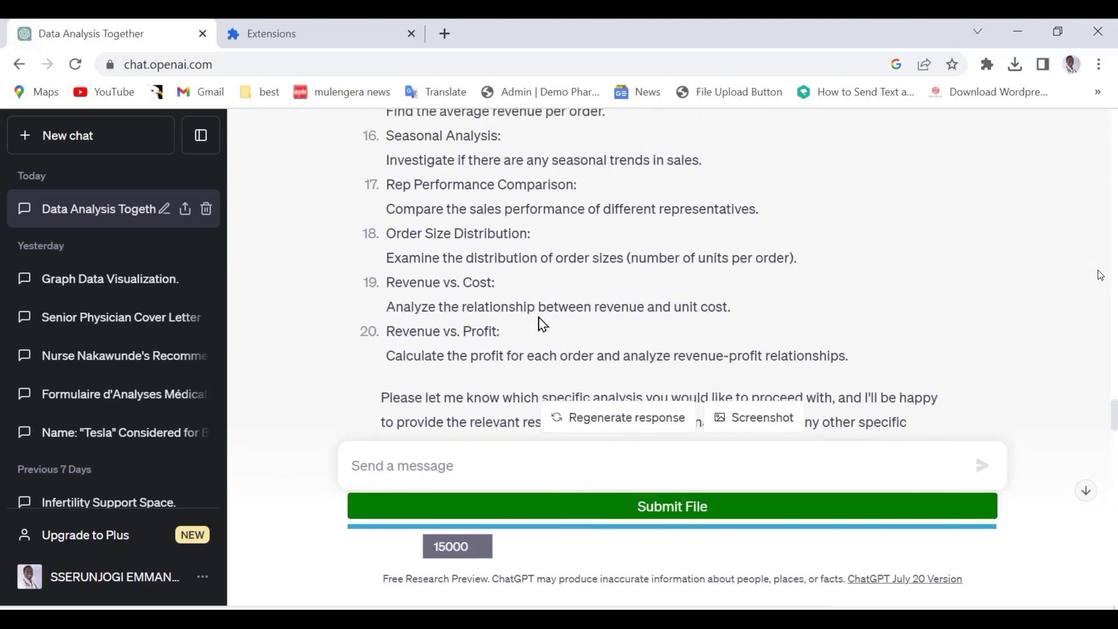
{"action": "scroll", "coordinate": [541, 323], "scroll_direction": "up", "scroll_amount": 10}
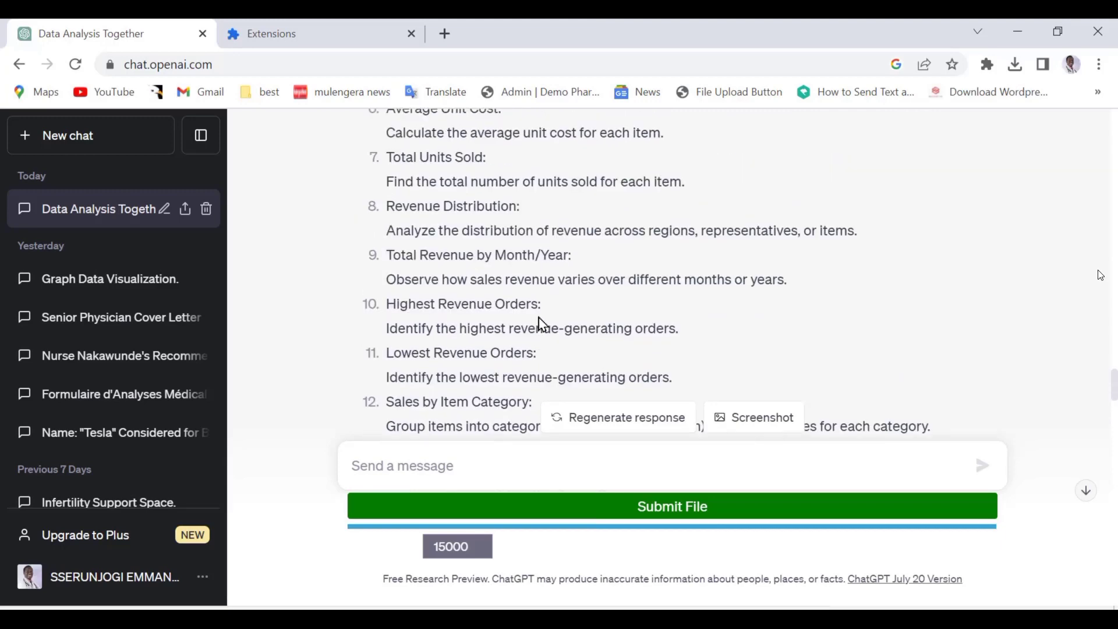
{"action": "scroll", "coordinate": [542, 324], "scroll_direction": "up", "scroll_amount": 12}
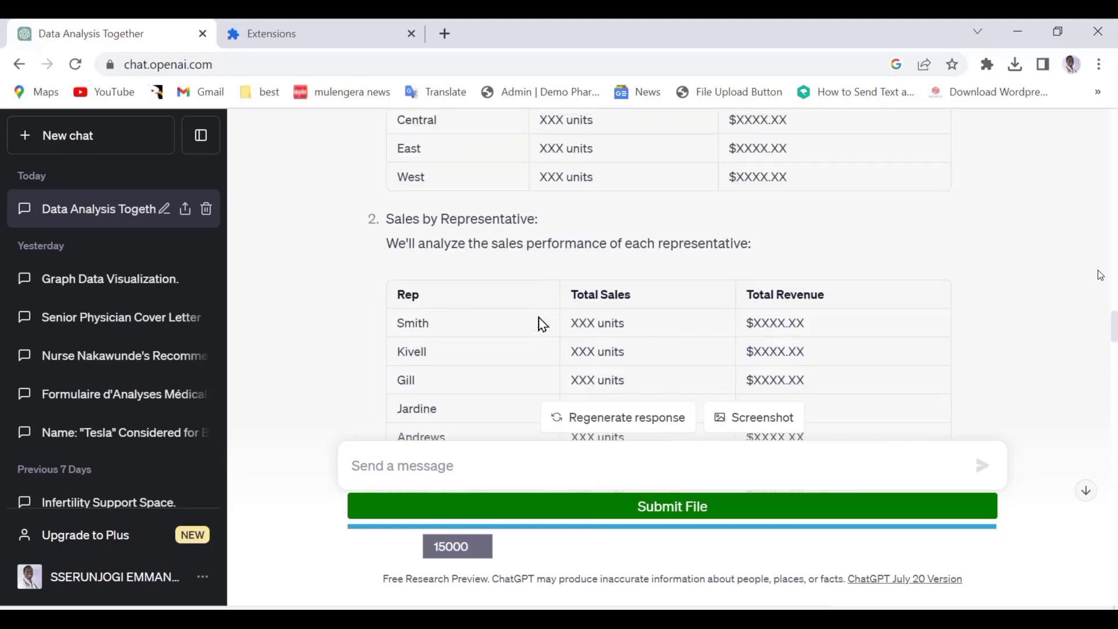
{"action": "scroll", "coordinate": [541, 323], "scroll_direction": "down", "scroll_amount": 4}
{"action": "scroll", "coordinate": [542, 324], "scroll_direction": "down", "scroll_amount": 1}
{"action": "scroll", "coordinate": [542, 323], "scroll_direction": "up", "scroll_amount": 10}
{"action": "scroll", "coordinate": [542, 324], "scroll_direction": "up", "scroll_amount": 4}
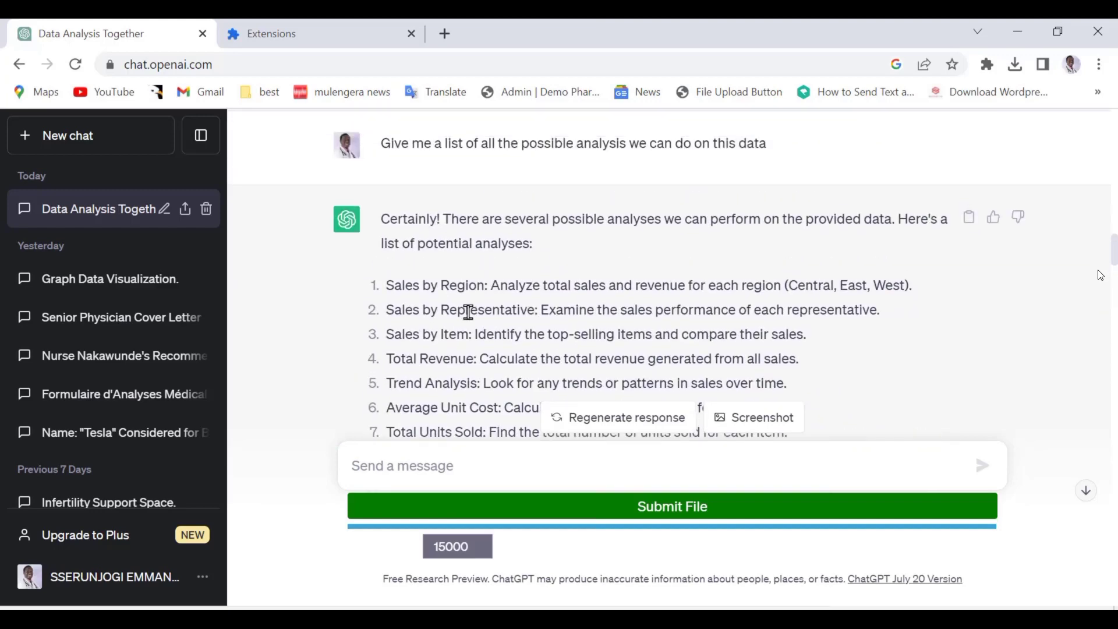
{"action": "triple_click", "coordinate": [370, 291]}
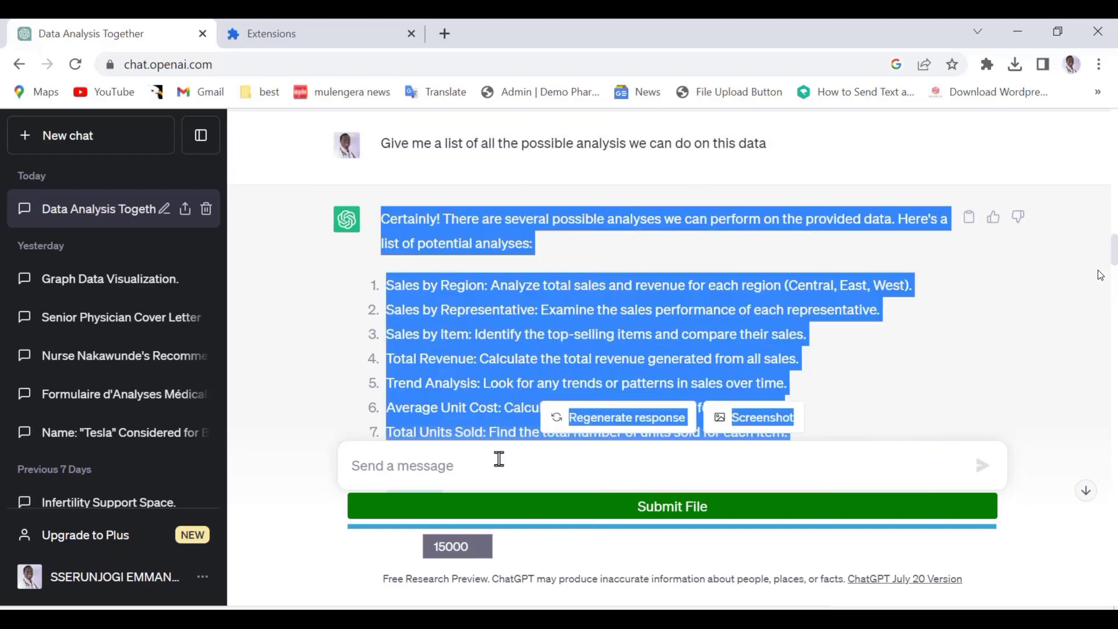
{"action": "left_click", "coordinate": [428, 349]}
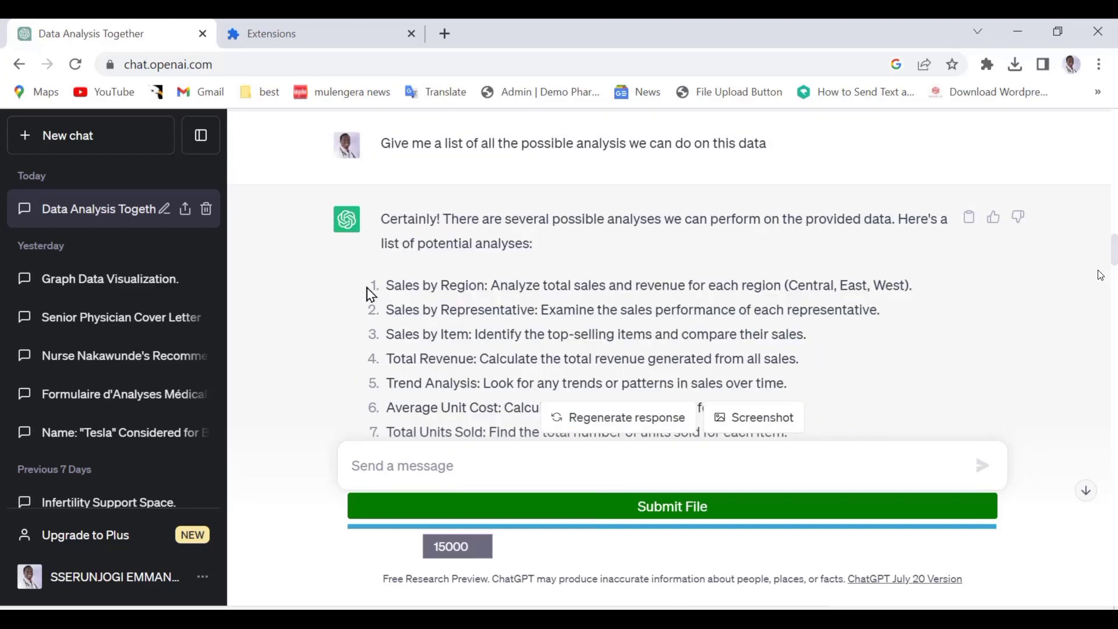
{"action": "left_click_drag", "start_coordinate": [370, 291], "coordinate": [529, 332]}
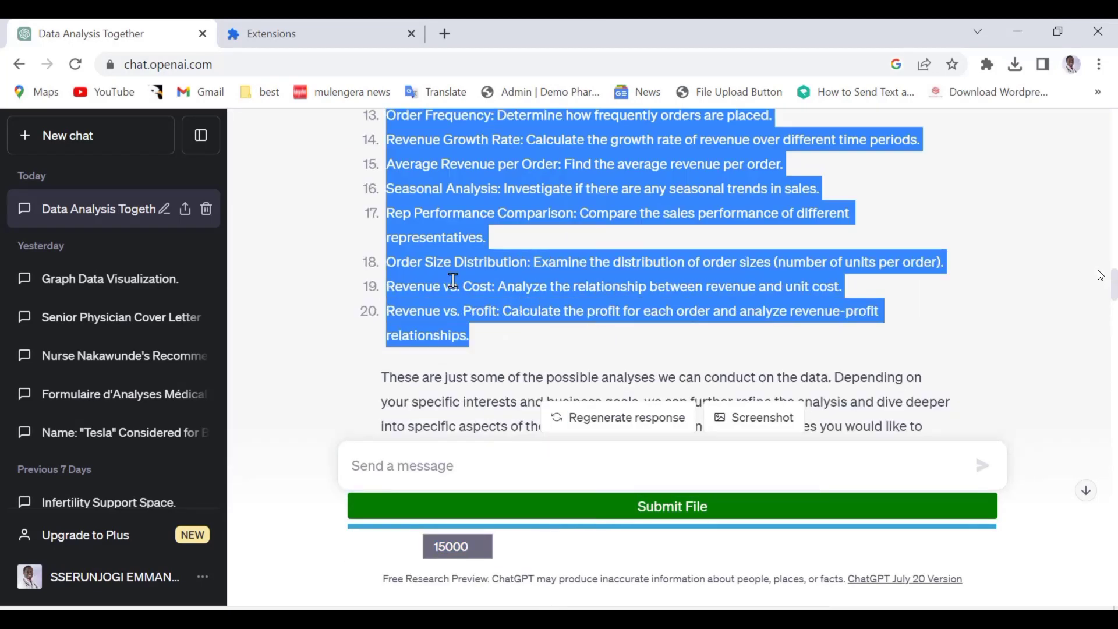
{"action": "right_click", "coordinate": [453, 281]}
Copy the analyses list, then ask what recommendations the company can undertake to improve these sales.
{"action": "left_click", "coordinate": [519, 298]}
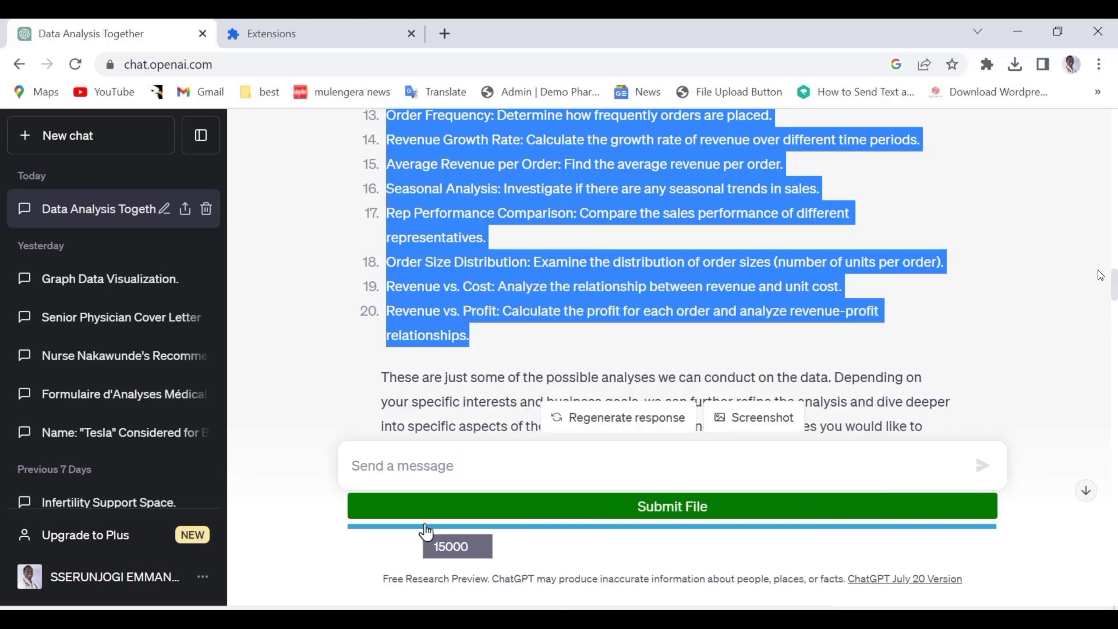
{"action": "left_click", "coordinate": [440, 453]}
{"action": "type", "text": "What recommendations can y"}
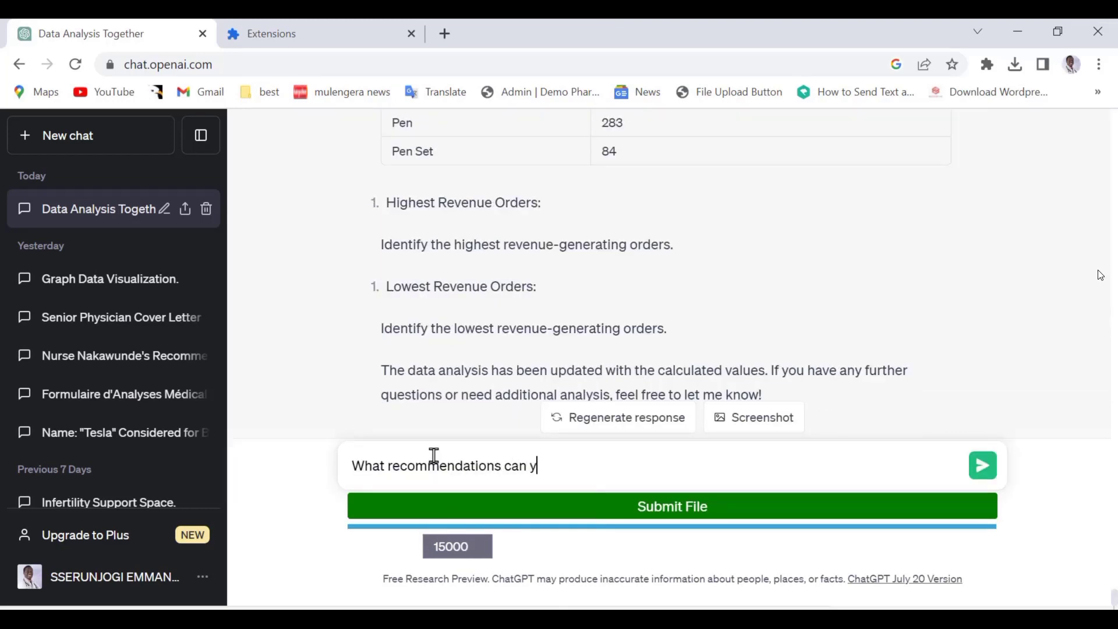
{"action": "type", "text": "ou give the company can undertake to improve these sales"}
{"action": "key", "text": "Return"}
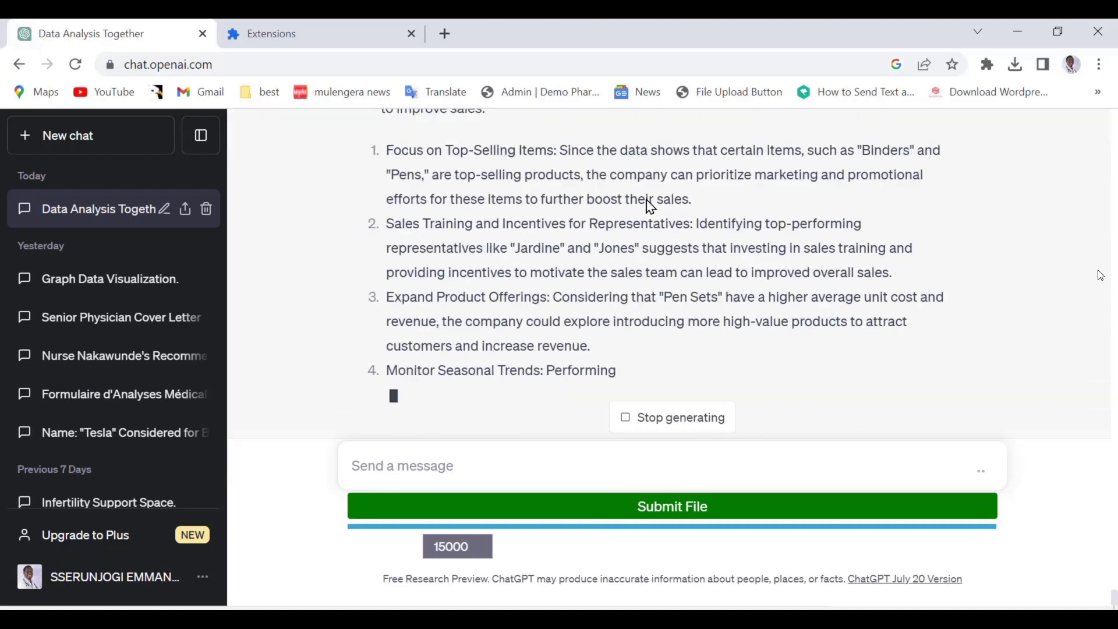
{"action": "scroll", "coordinate": [479, 232], "scroll_direction": "up", "scroll_amount": 1}
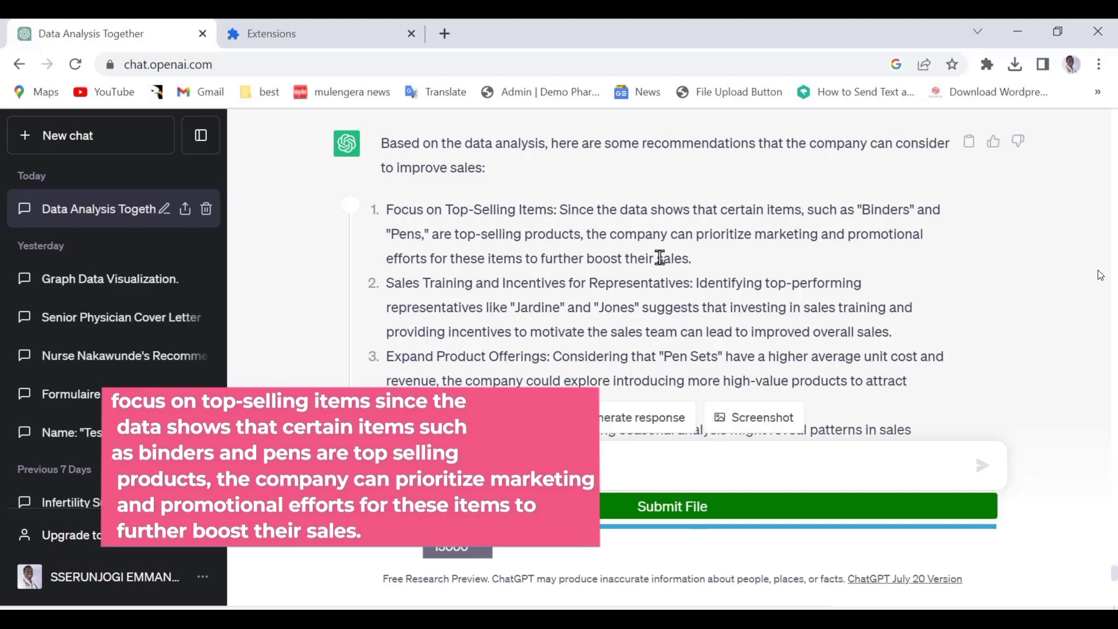
Highlight the phrase about top-performing representatives and the two top representatives' names.
{"action": "scroll", "coordinate": [502, 315], "scroll_direction": "down", "scroll_amount": 1}
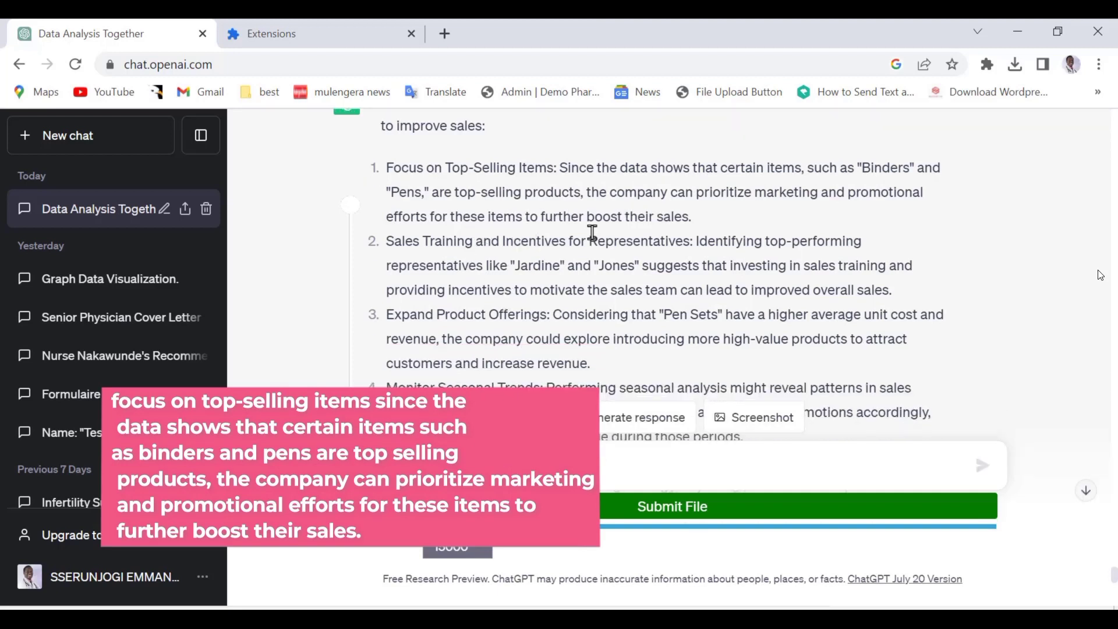
{"action": "left_click_drag", "start_coordinate": [693, 239], "coordinate": [877, 247]}
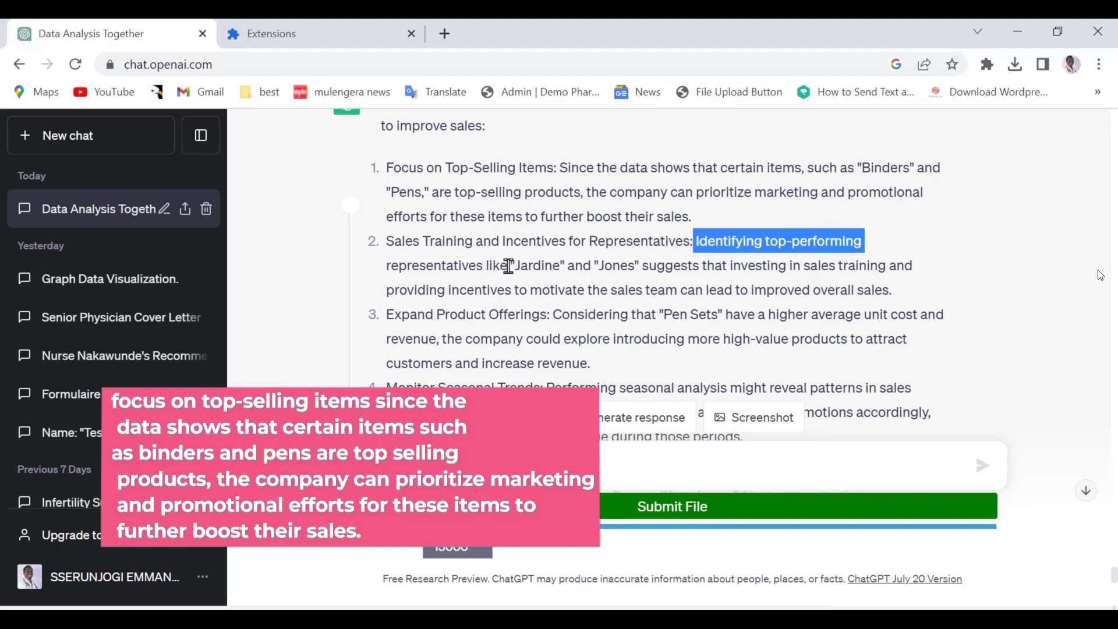
{"action": "left_click_drag", "start_coordinate": [516, 265], "coordinate": [599, 262]}
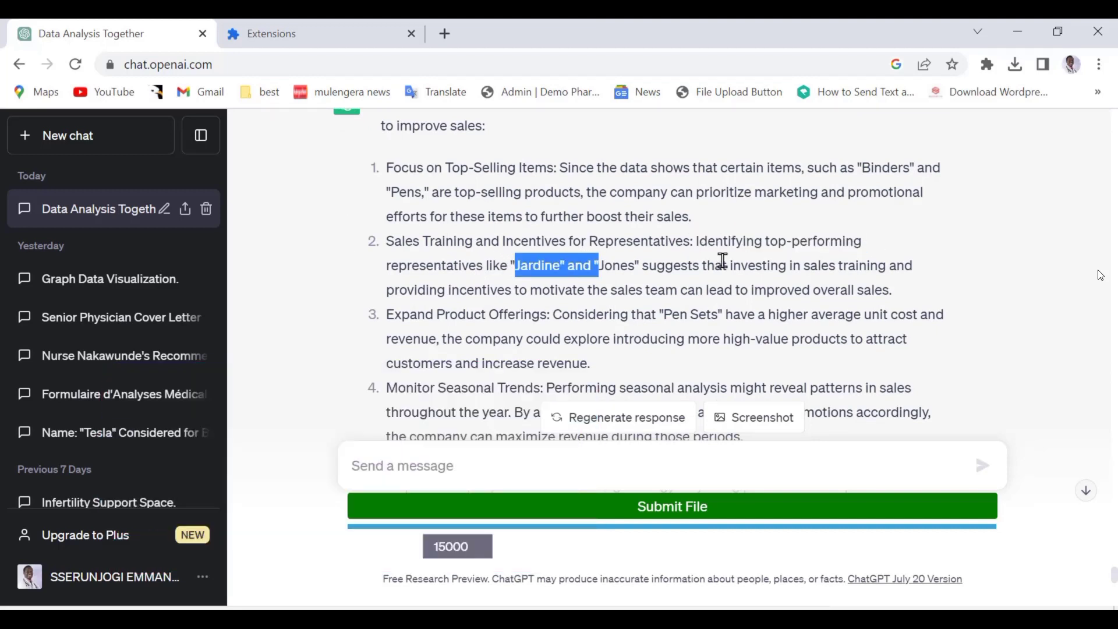
{"action": "left_click", "coordinate": [639, 318]}
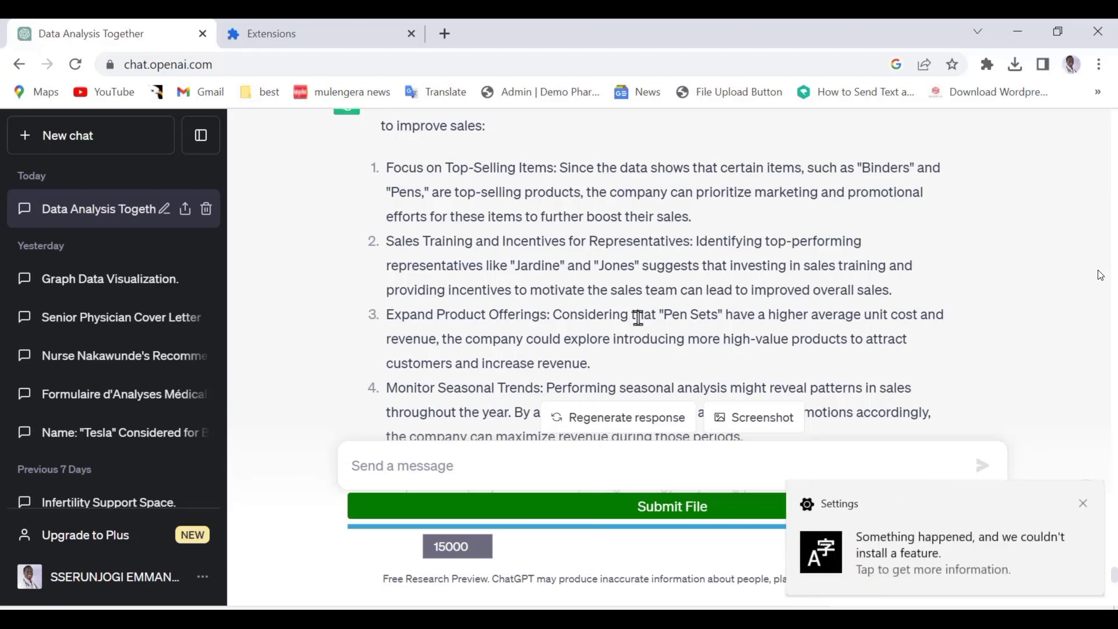
Dismiss the Windows notification, read through all 12 recommendations, and start a new question.
{"action": "left_click", "coordinate": [1083, 505]}
{"action": "scroll", "coordinate": [670, 327], "scroll_direction": "down", "scroll_amount": 2}
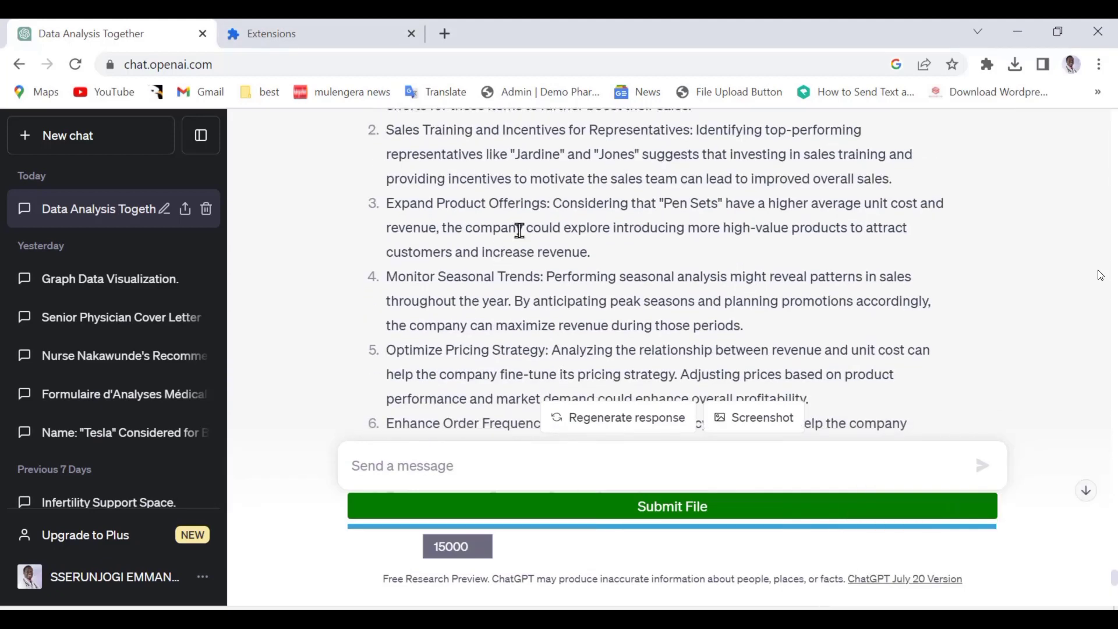
{"action": "scroll", "coordinate": [519, 230], "scroll_direction": "down", "scroll_amount": 1}
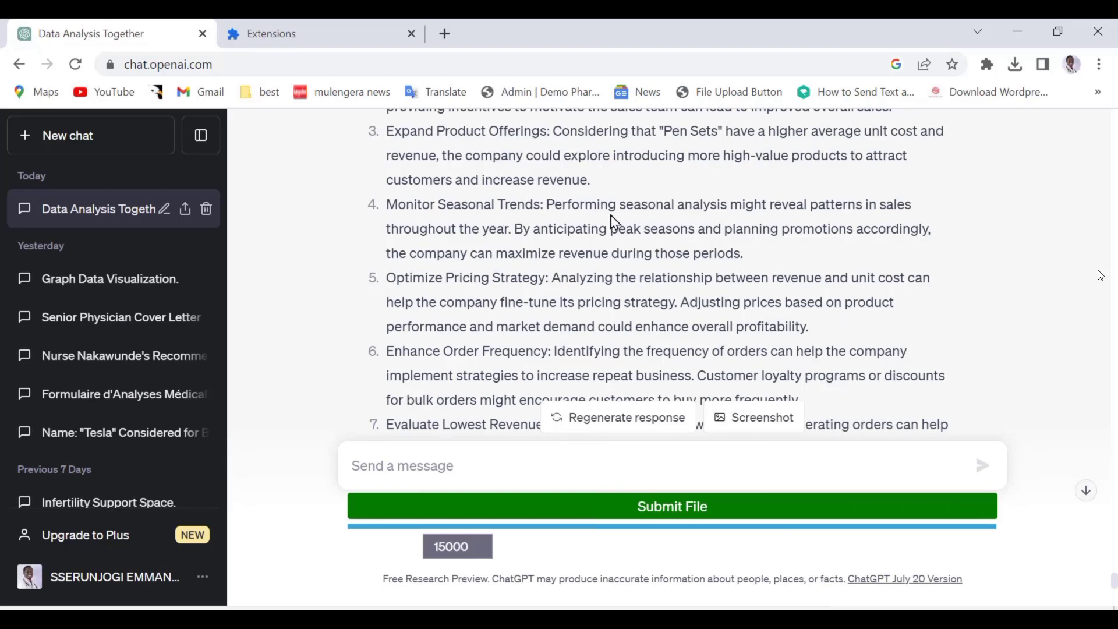
{"action": "scroll", "coordinate": [632, 234], "scroll_direction": "down", "scroll_amount": 4}
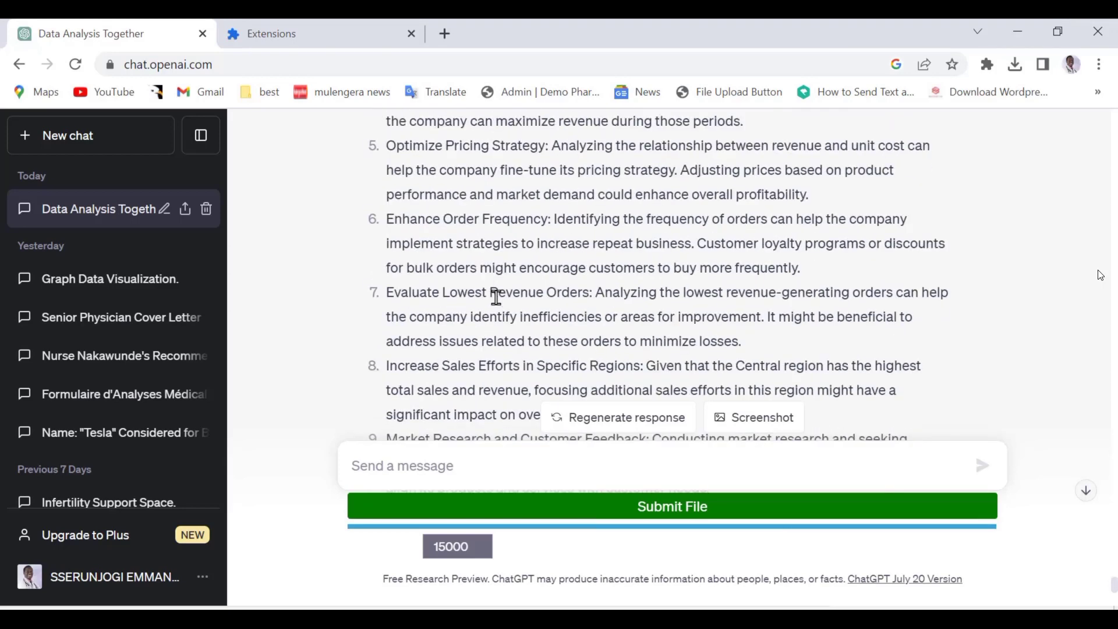
{"action": "scroll", "coordinate": [496, 297], "scroll_direction": "down", "scroll_amount": 5}
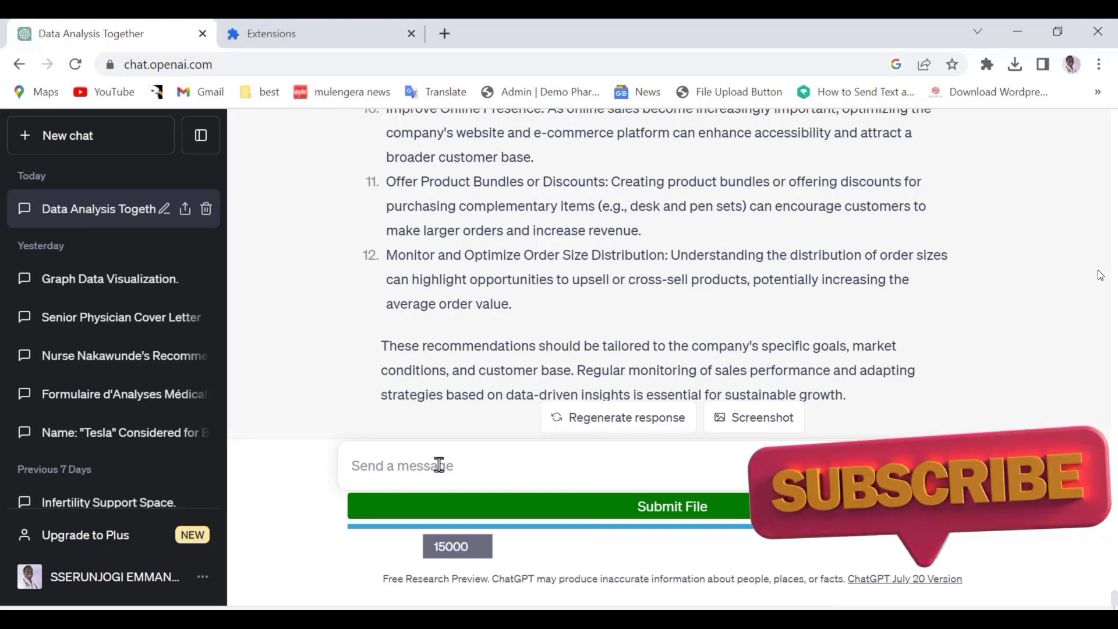
{"action": "type", "text": "Do"}
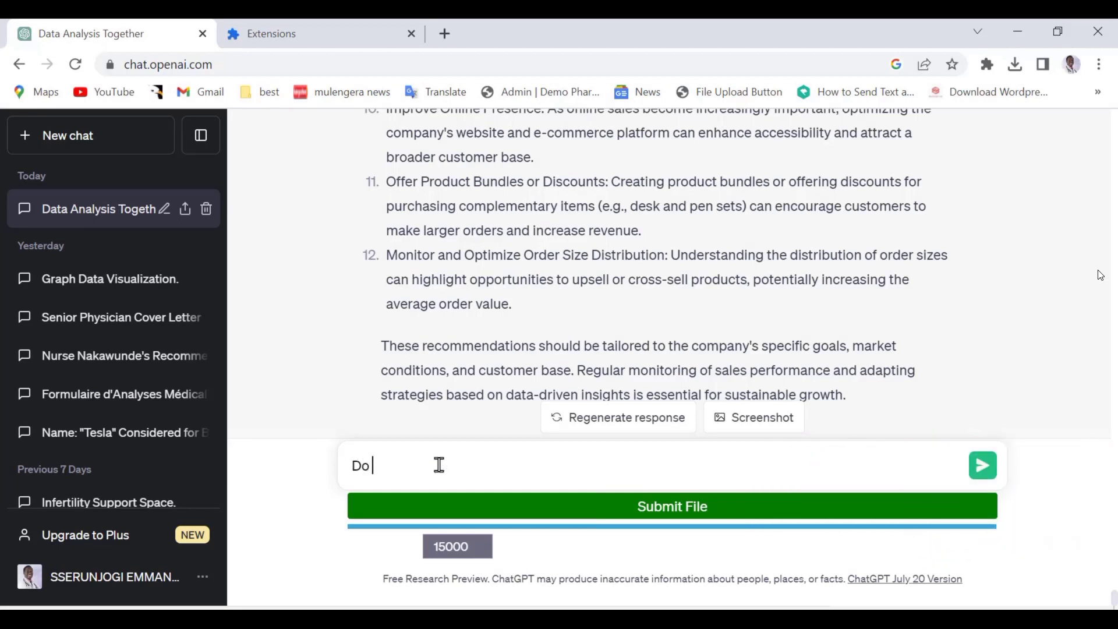